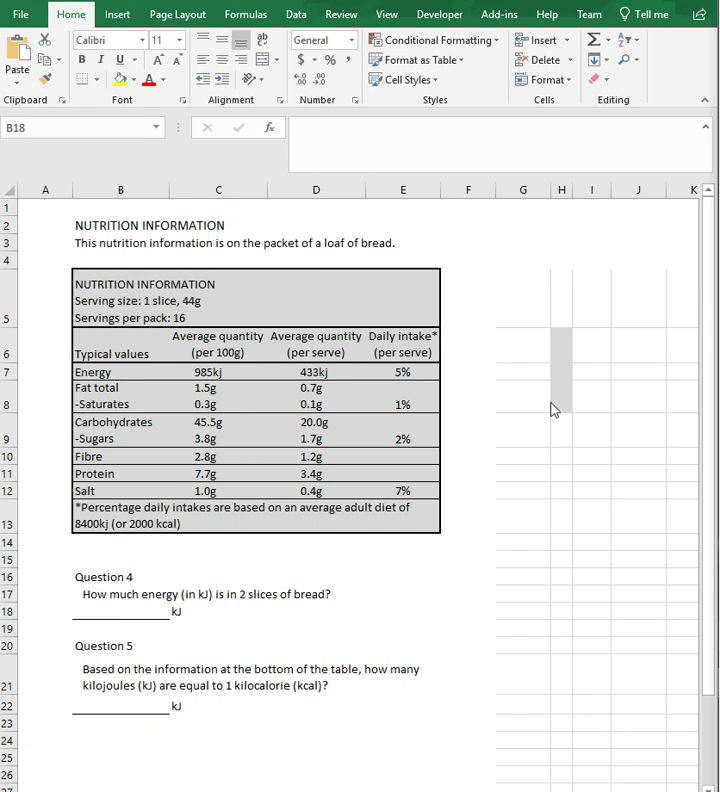
Go over the bread packet intro, serving details, column headings, daily-intake footnote and nutrient list
left_click(169, 240)
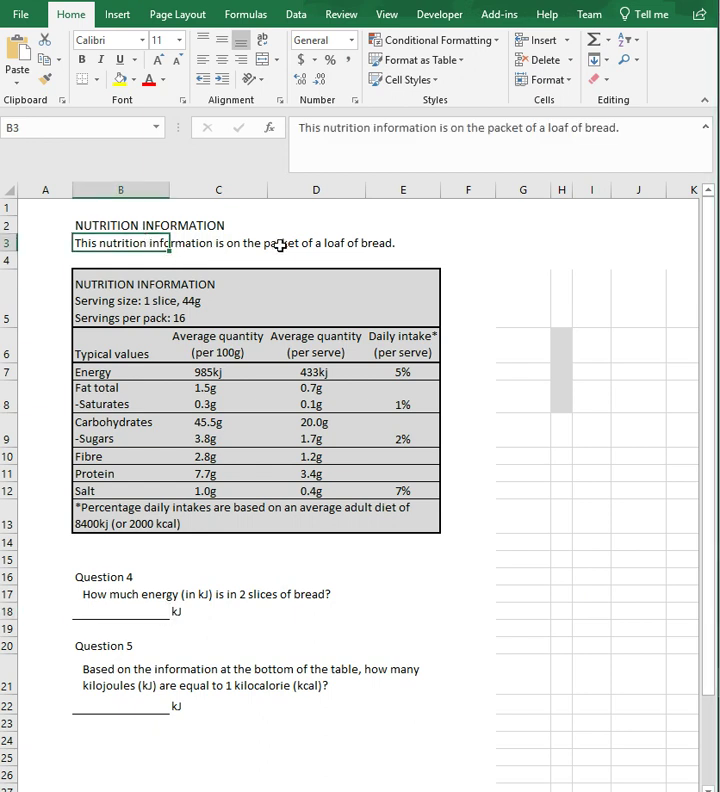
left_click(484, 240)
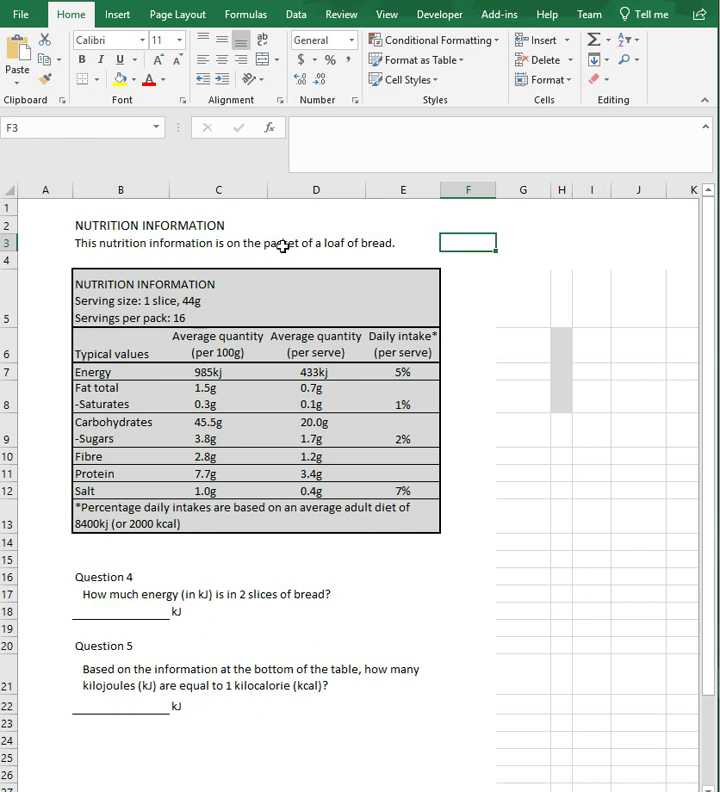
left_click(352, 301)
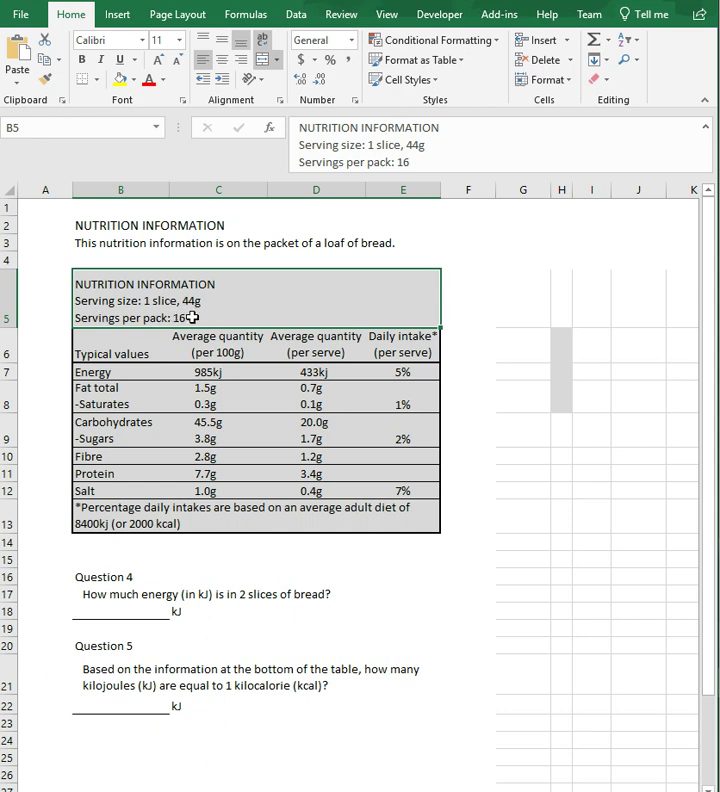
left_click_drag(97, 352, 385, 334)
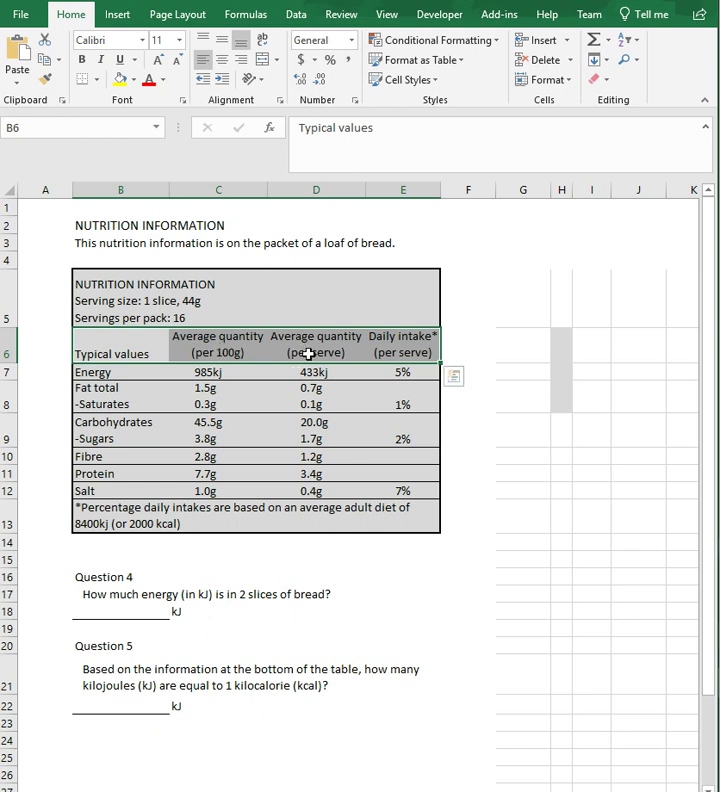
left_click(415, 341)
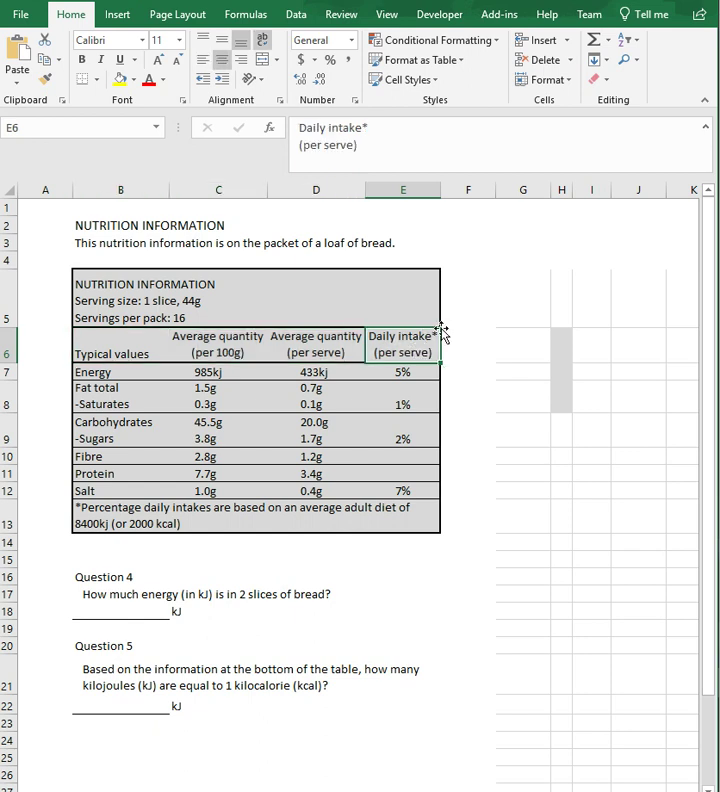
left_click(248, 510)
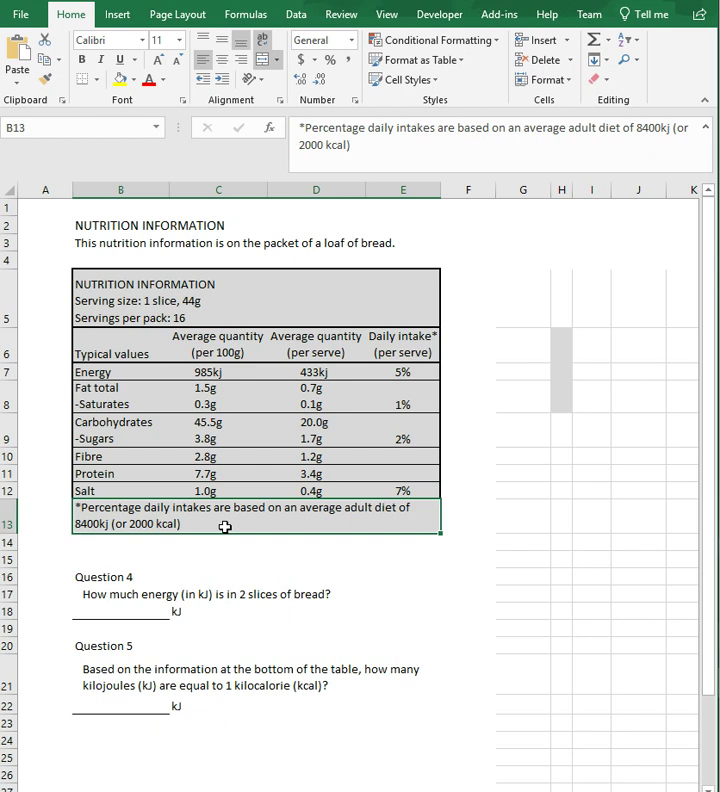
left_click(106, 372)
left_click_drag(106, 372, 115, 486)
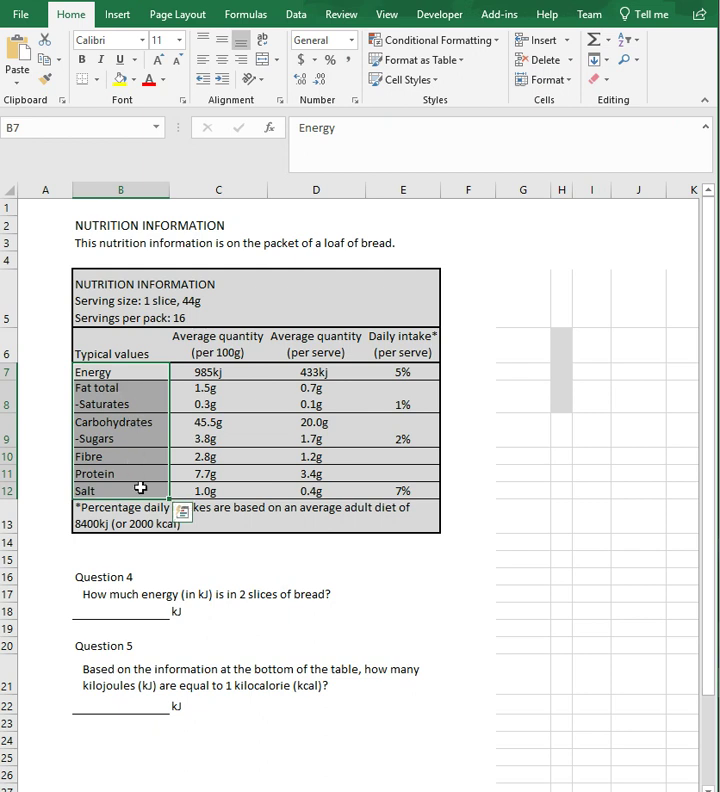
left_click_drag(226, 366, 239, 497)
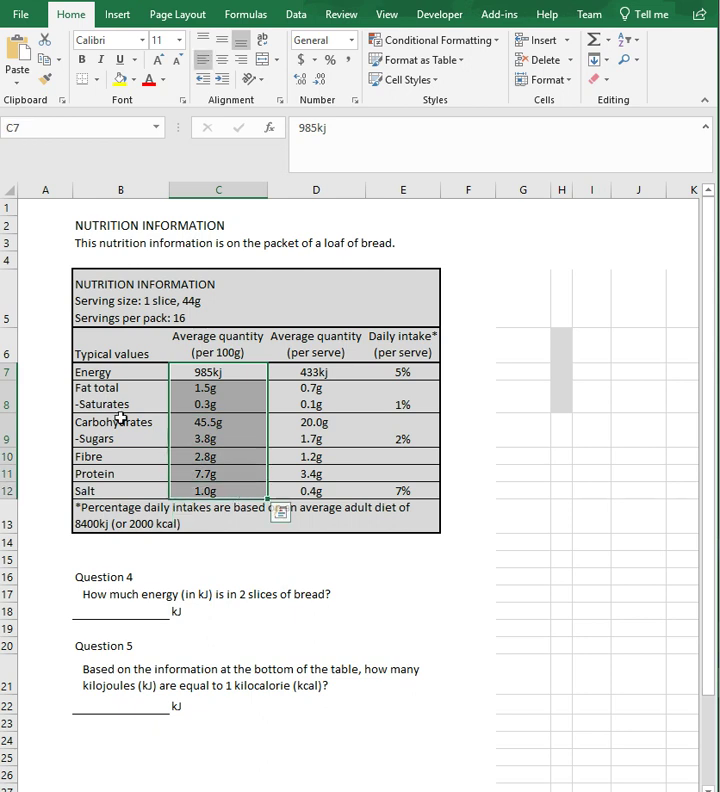
Review the 433 kj per-serve energy, its 5% daily intake, and the remaining nutrient values
left_click(325, 368)
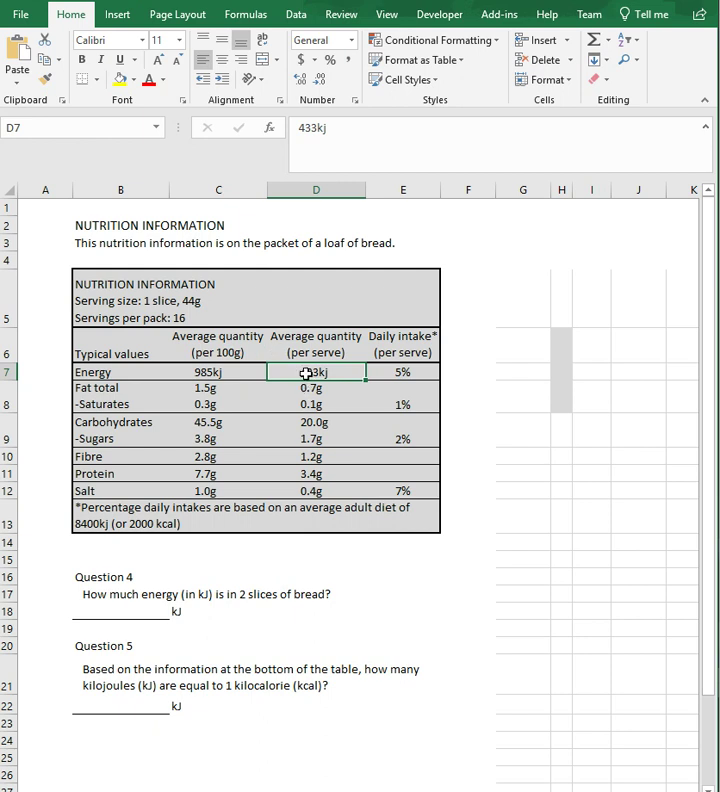
left_click(387, 370)
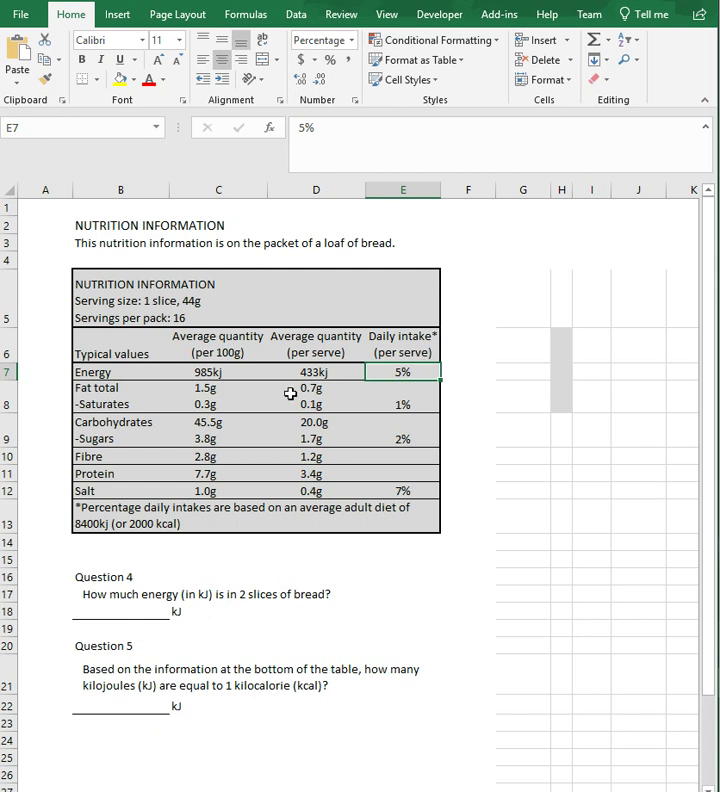
left_click_drag(214, 400, 216, 488)
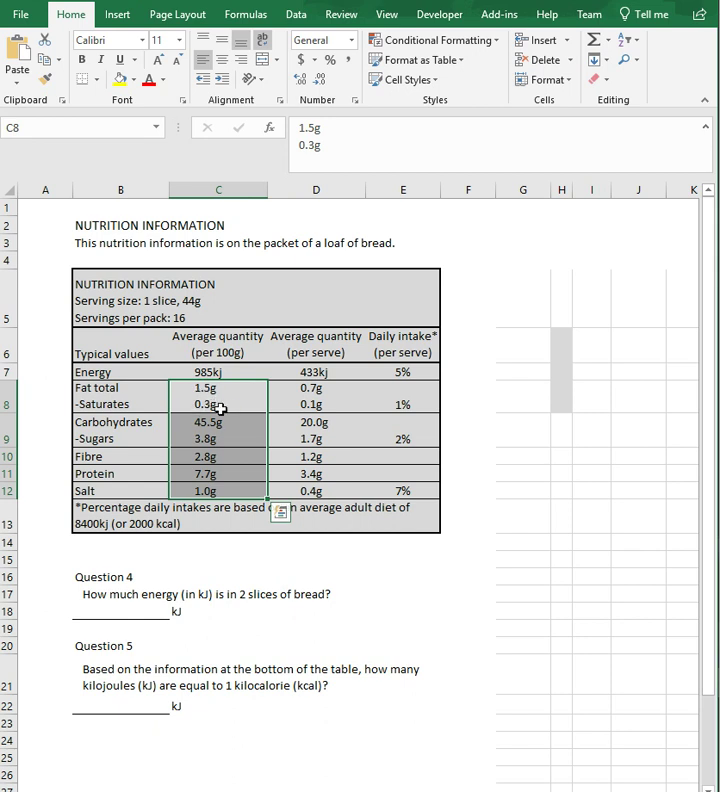
left_click(228, 426)
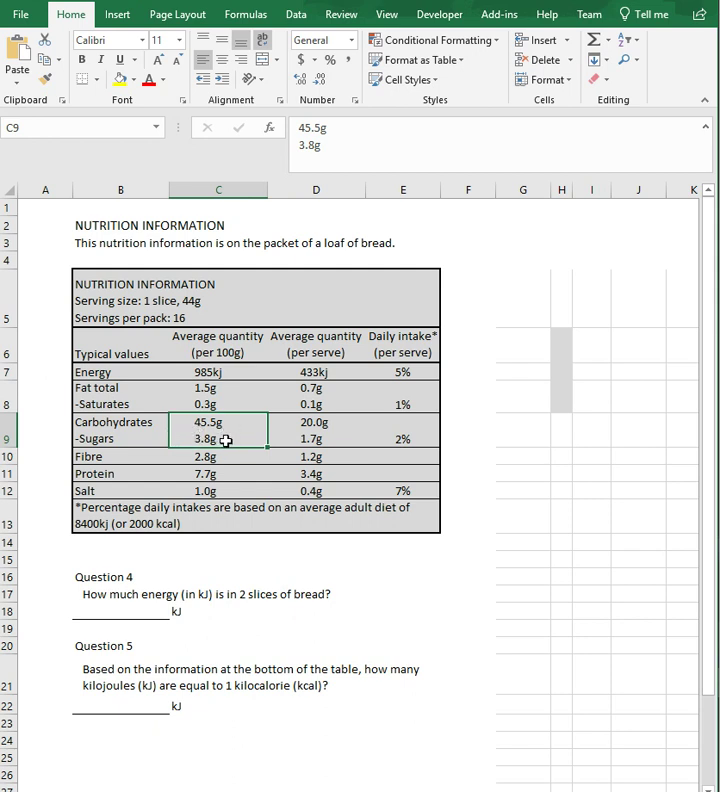
left_click_drag(226, 455, 226, 485)
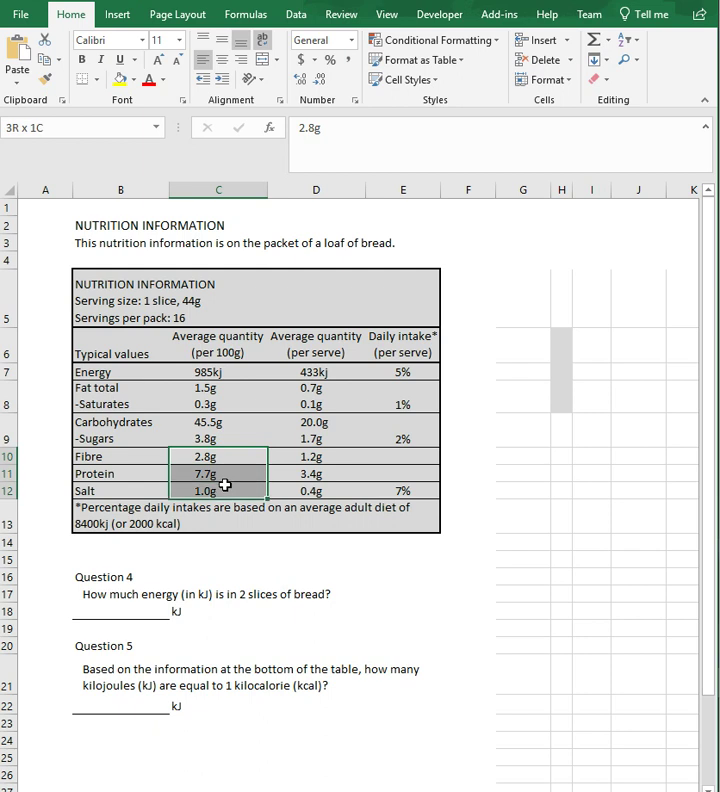
left_click_drag(299, 374, 291, 494)
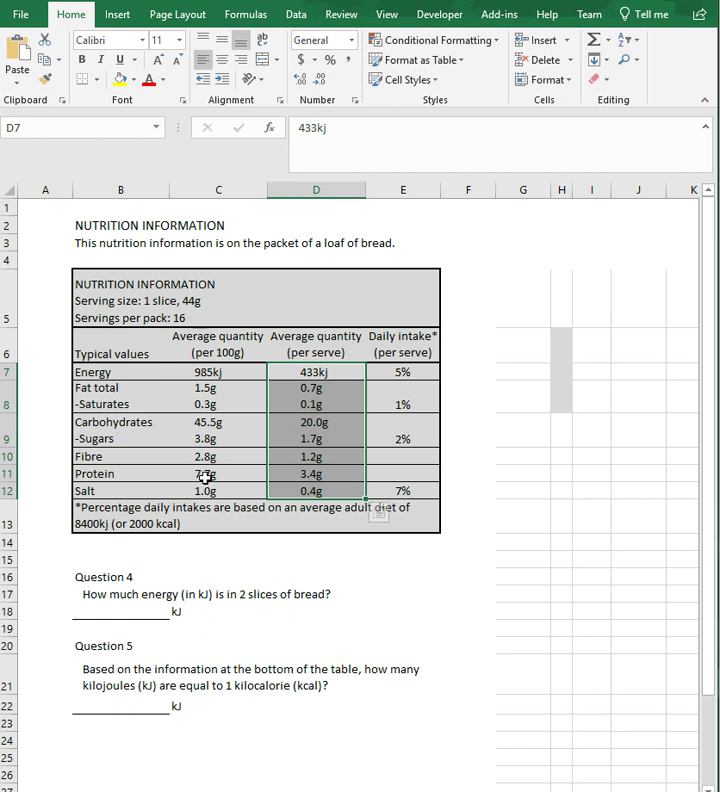
left_click_drag(386, 371, 390, 494)
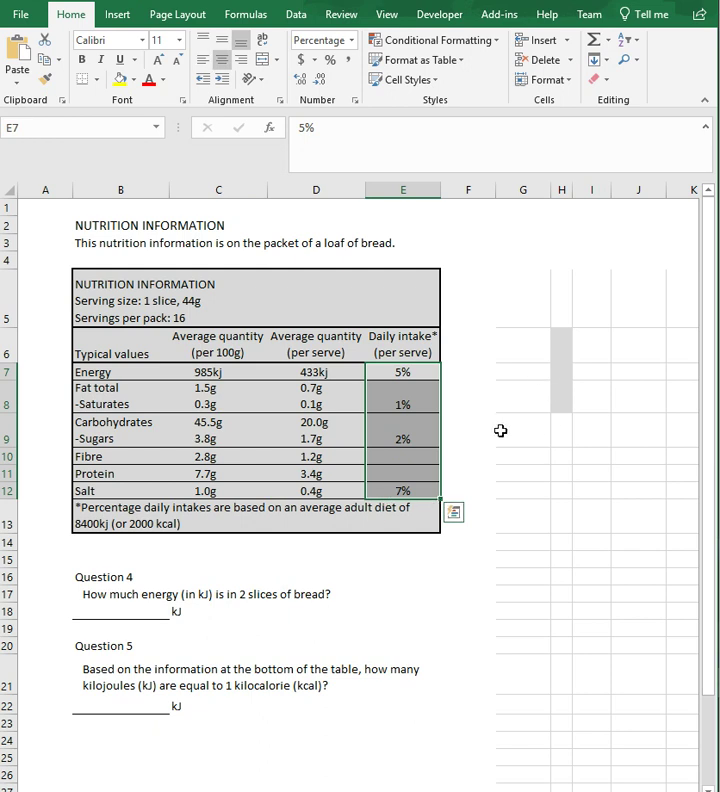
Enter 433 kj in G8:H8 and 8400 kj in G9:H9, then check both values
left_click(515, 390)
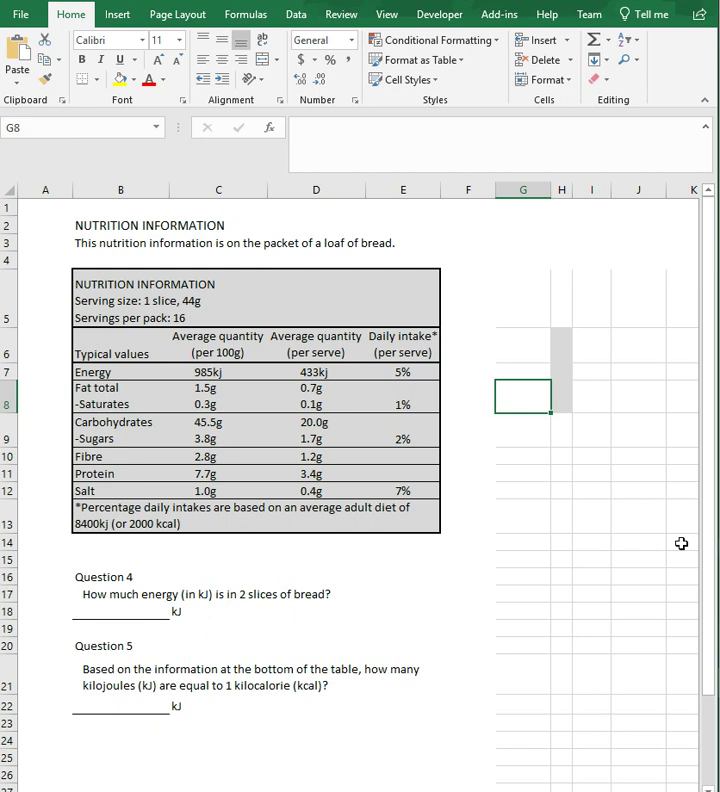
type("433")
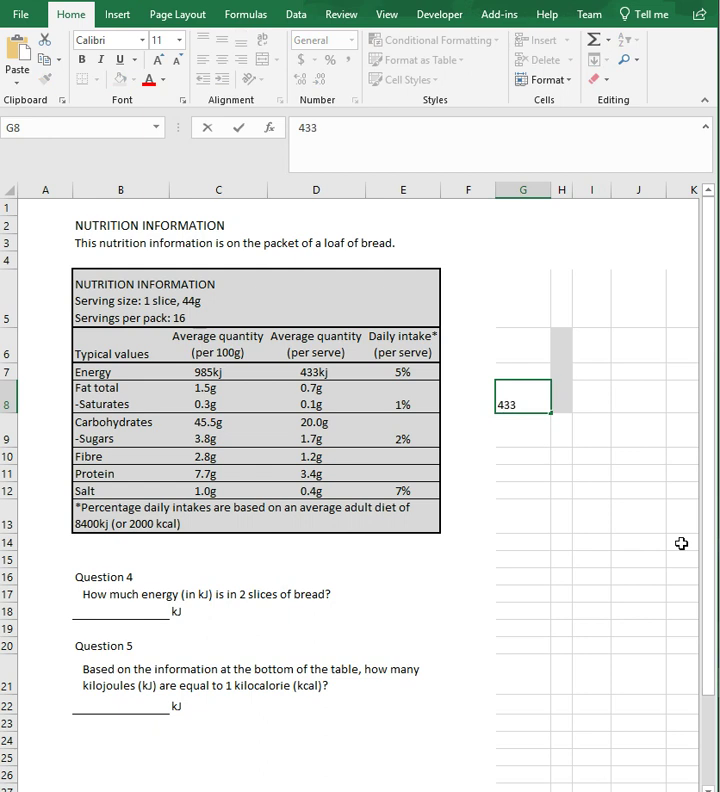
key("Tab")
type("k")
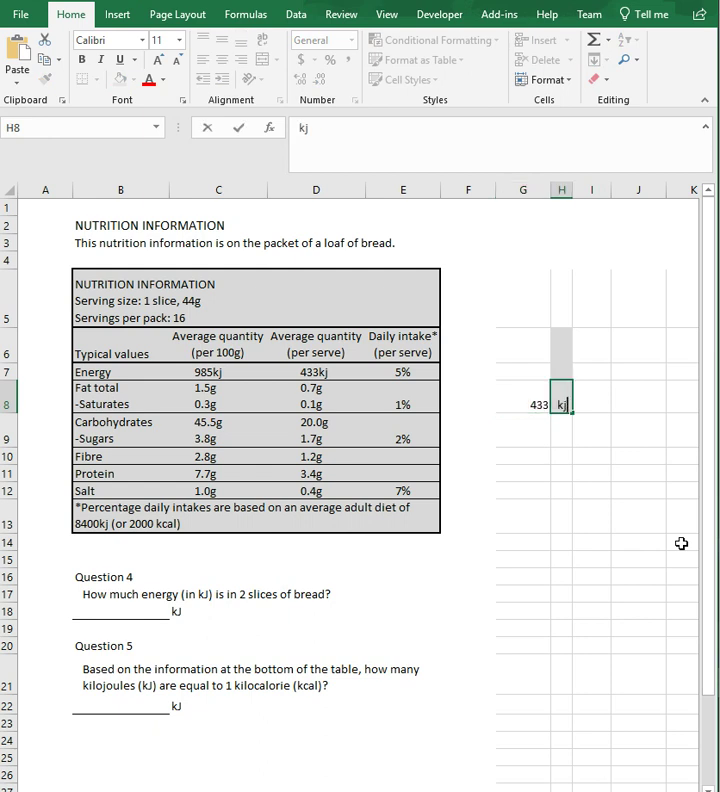
key("Return")
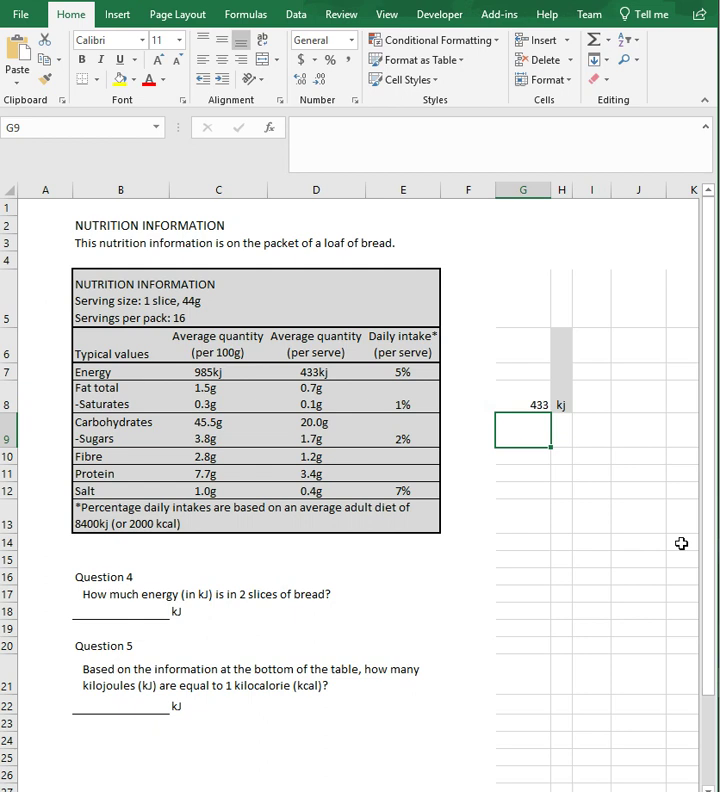
type("8400")
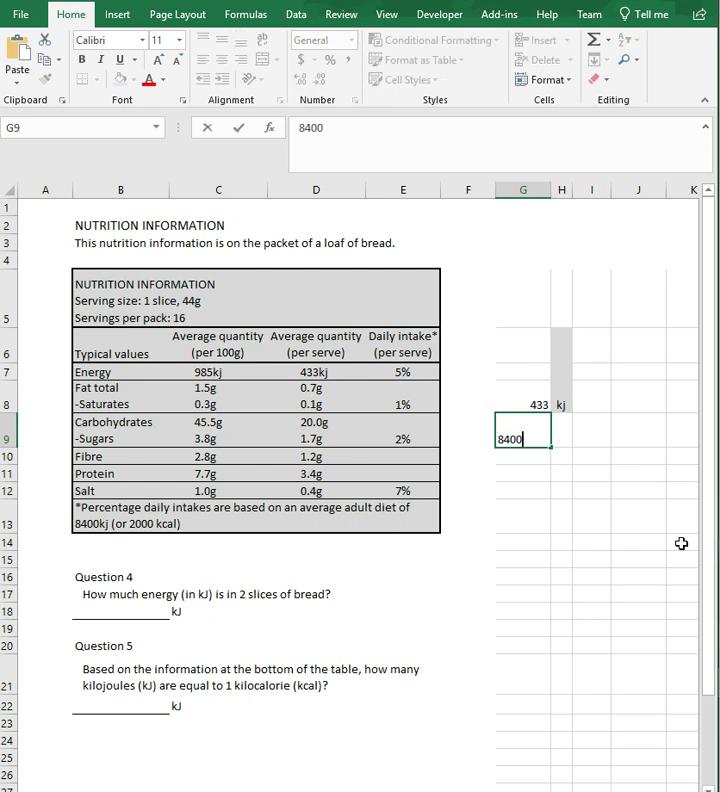
key("Tab")
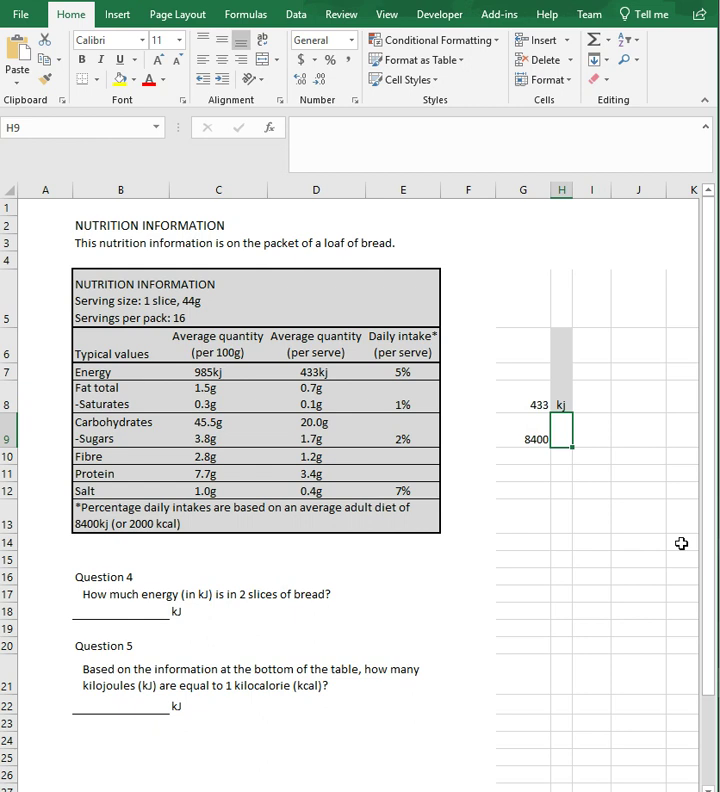
type("kj")
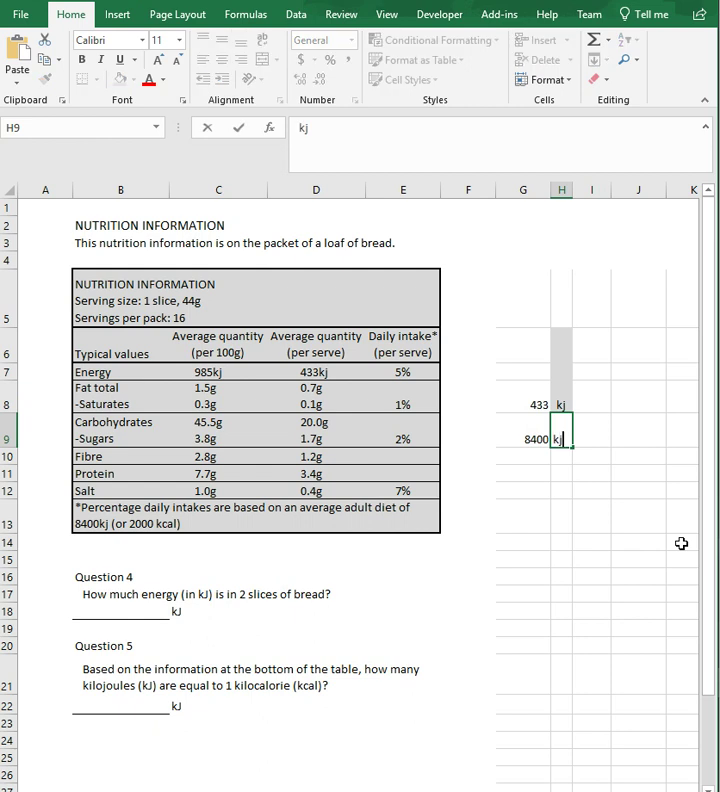
key("Return")
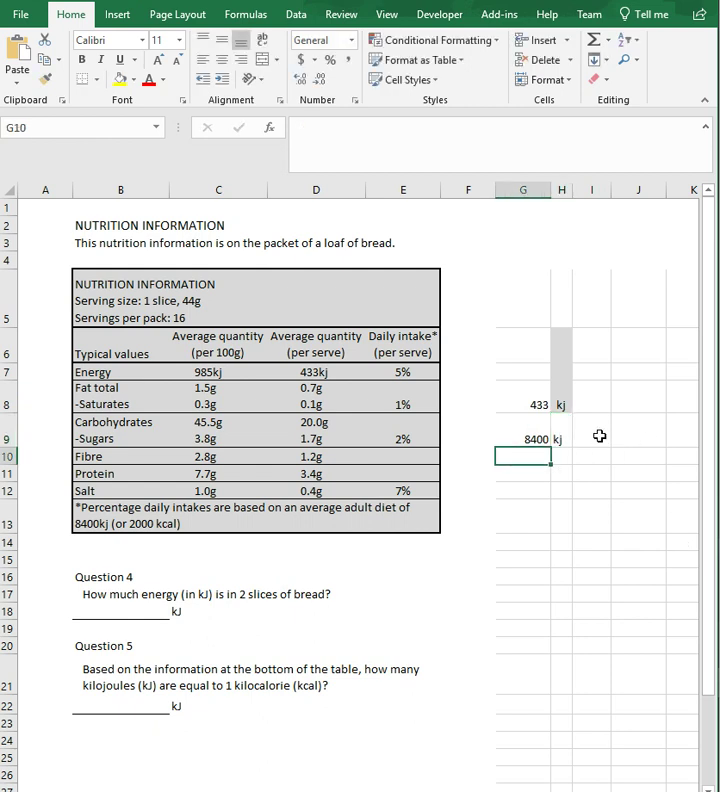
left_click(530, 401)
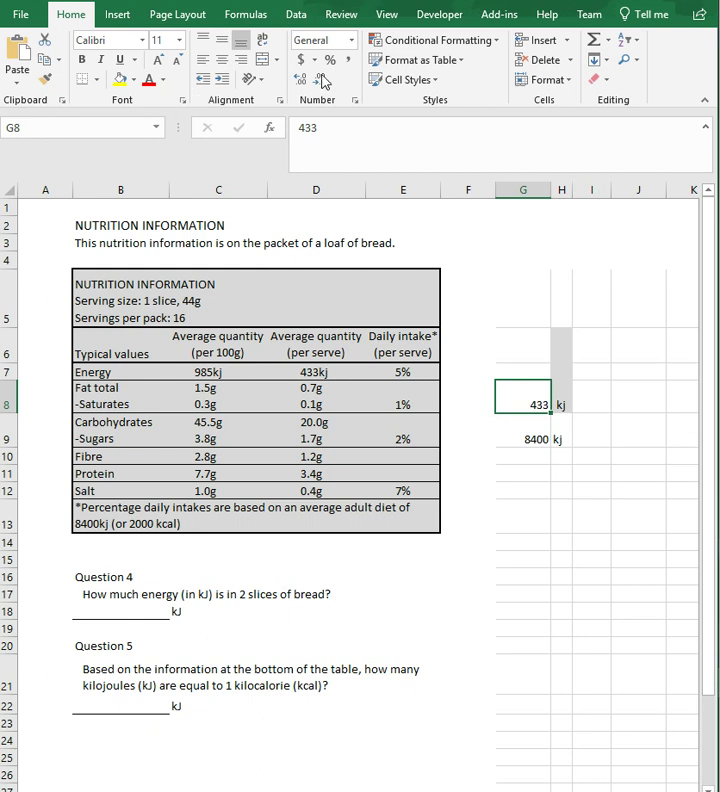
key("Down")
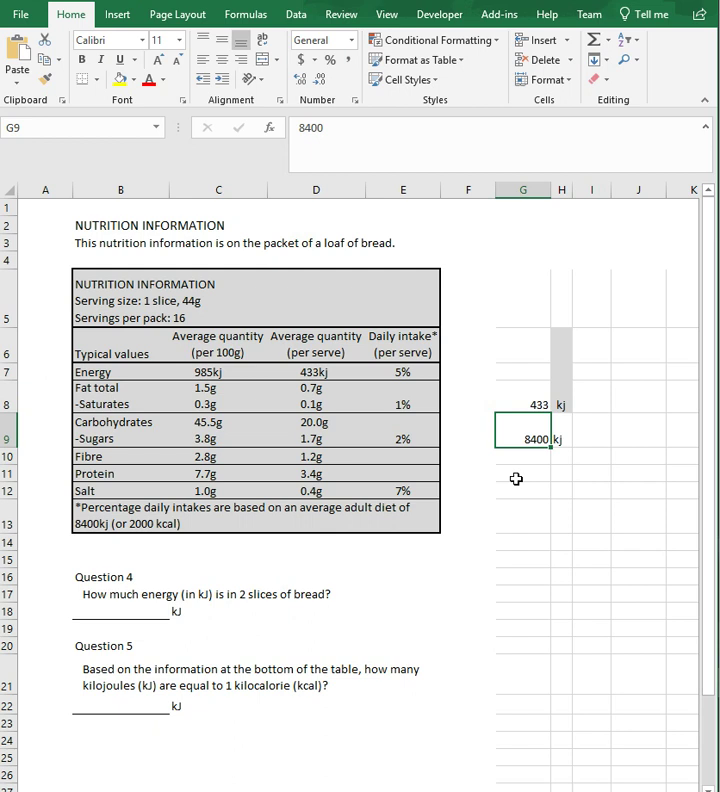
left_click(517, 476)
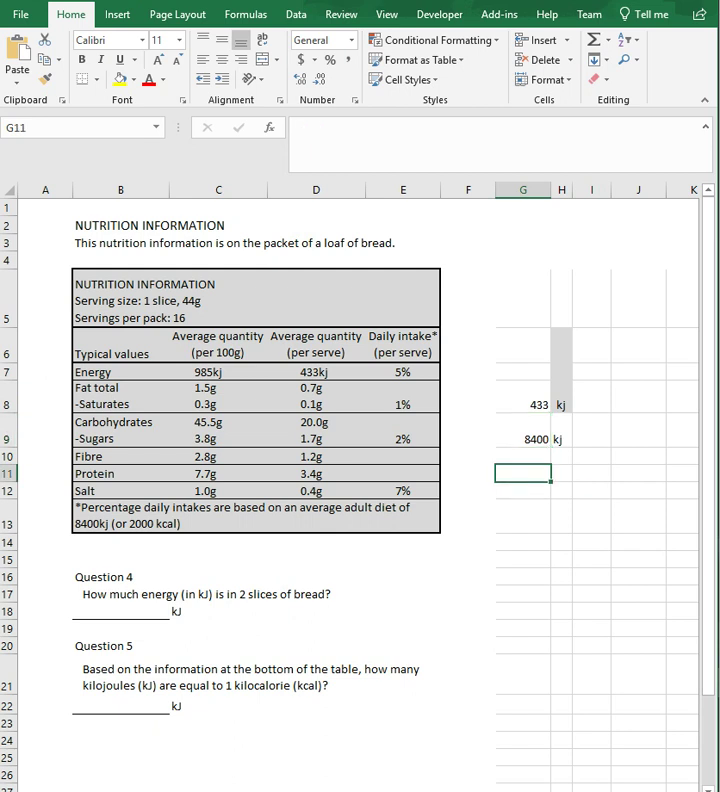
Enter =433/8400 in G11, giving 0.051548
type("=433/8400")
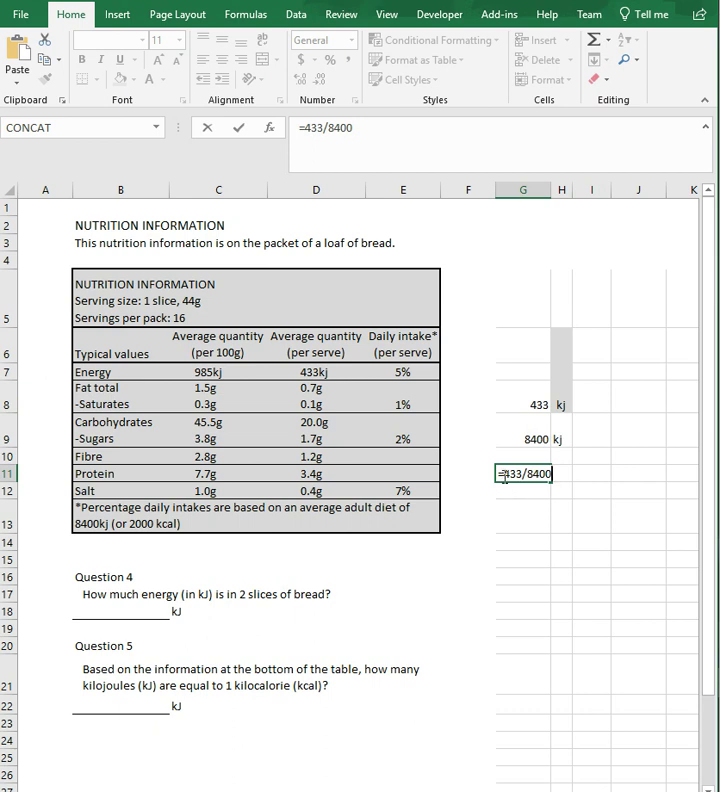
left_click_drag(508, 474, 559, 475)
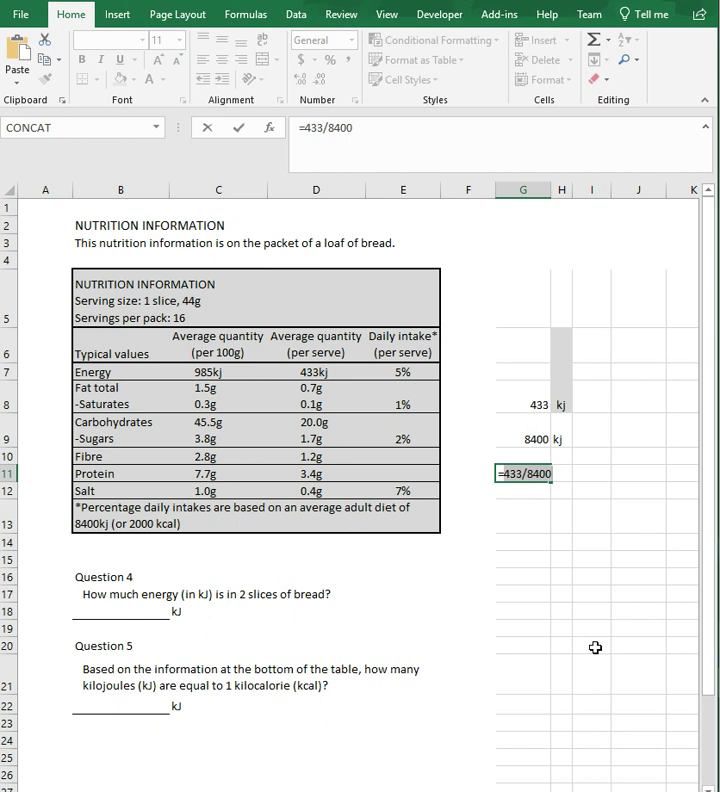
key("Return")
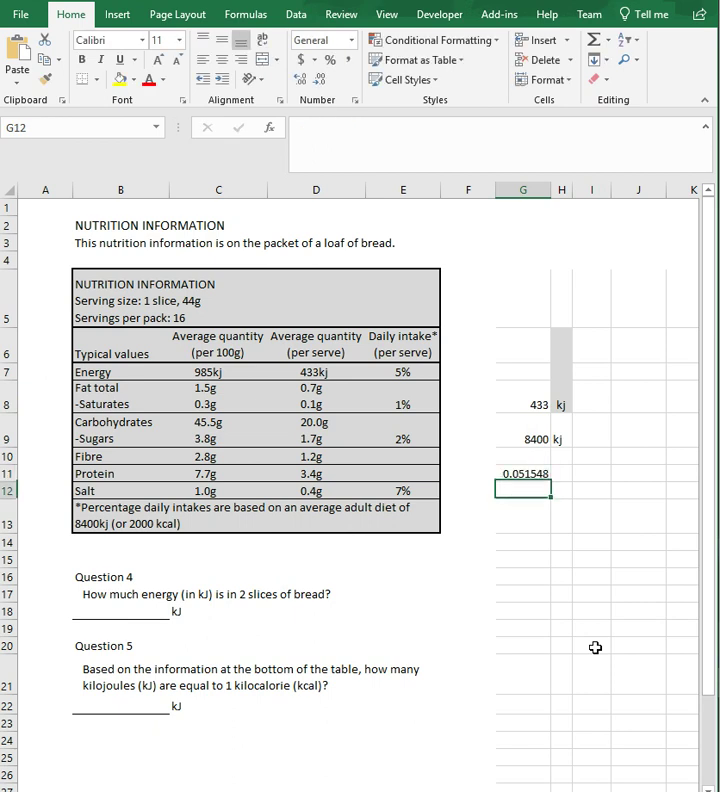
left_click(533, 475)
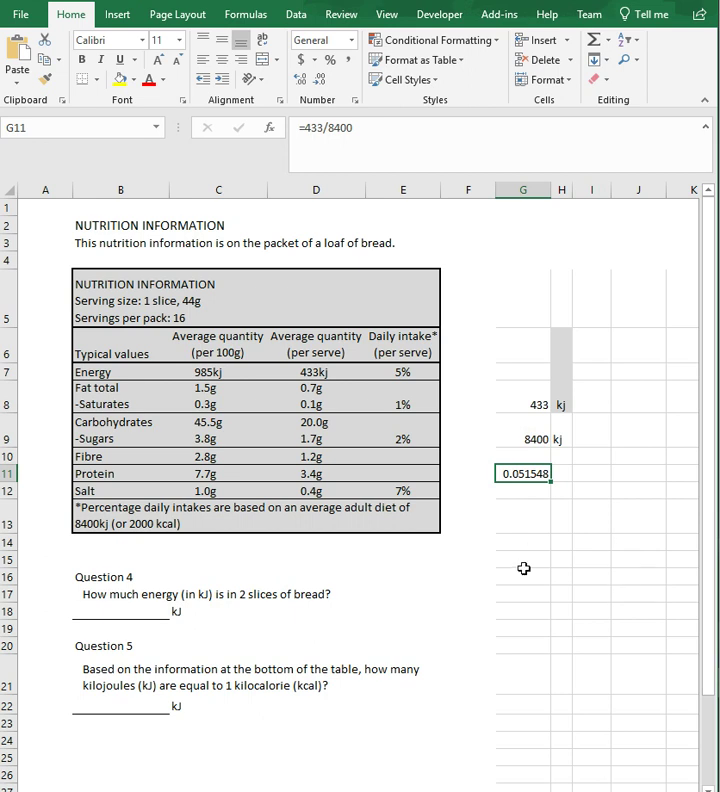
Multiply G11 by 100 in G13 to show 5.154762 percent
left_click(518, 510)
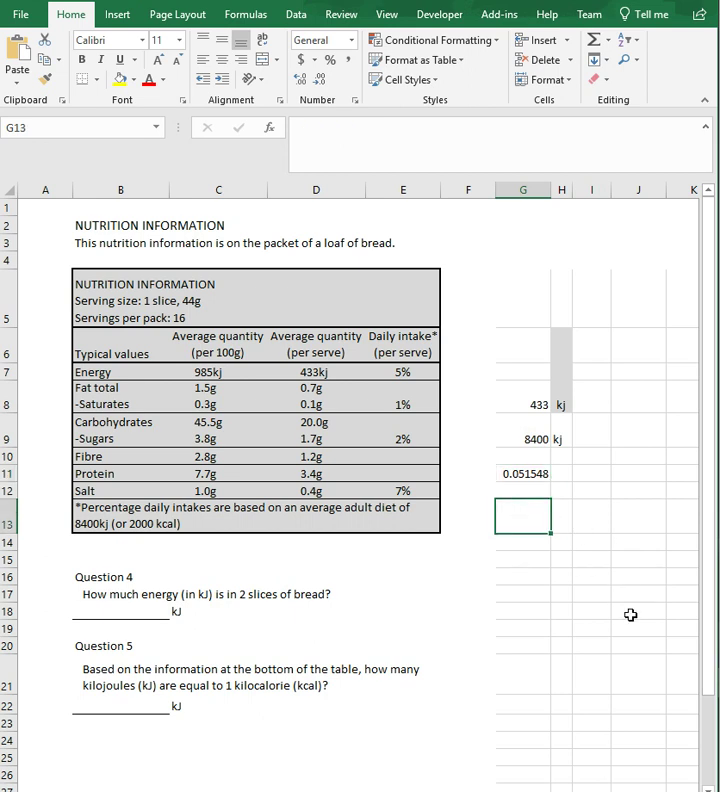
type("=")
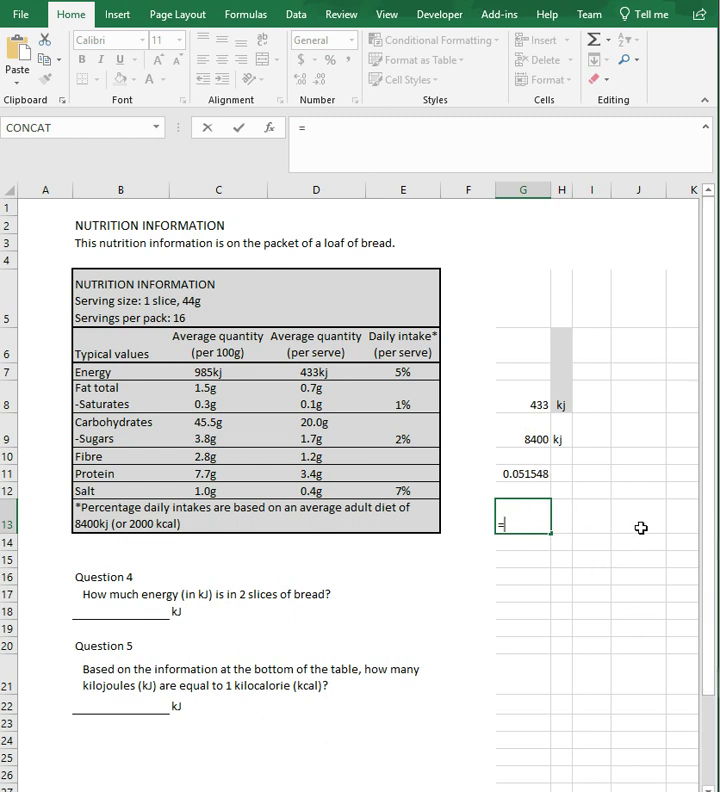
left_click(514, 474)
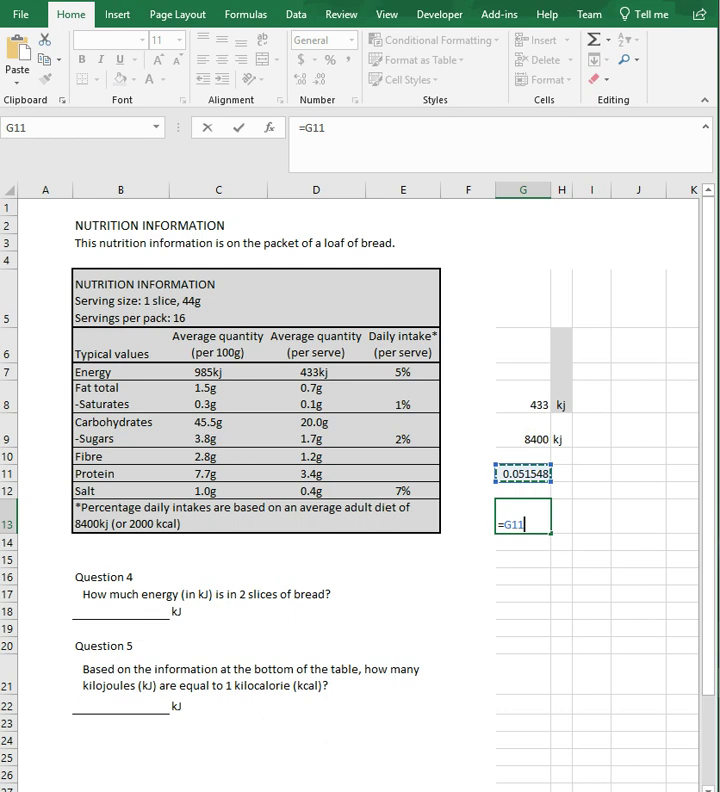
type("*")
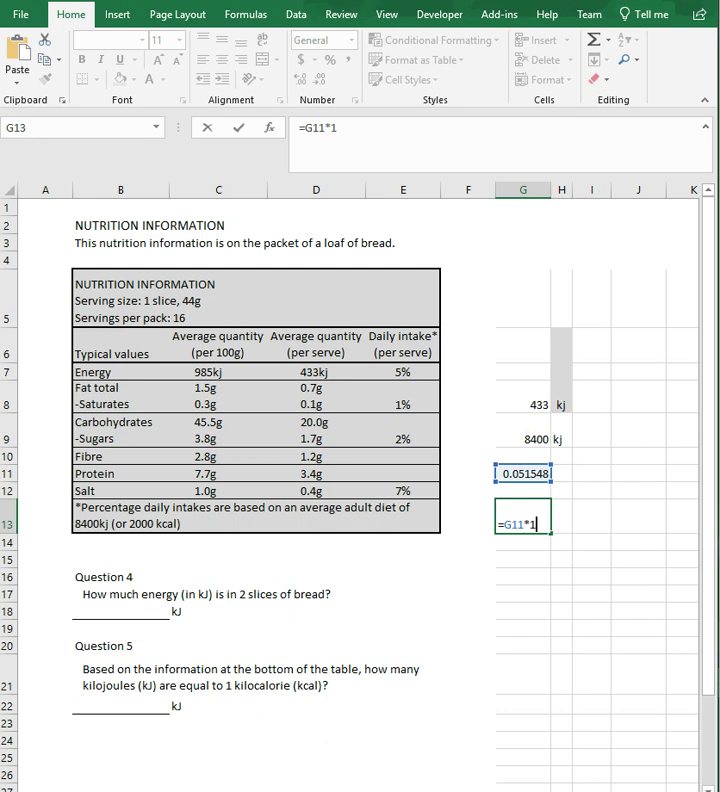
key("Return")
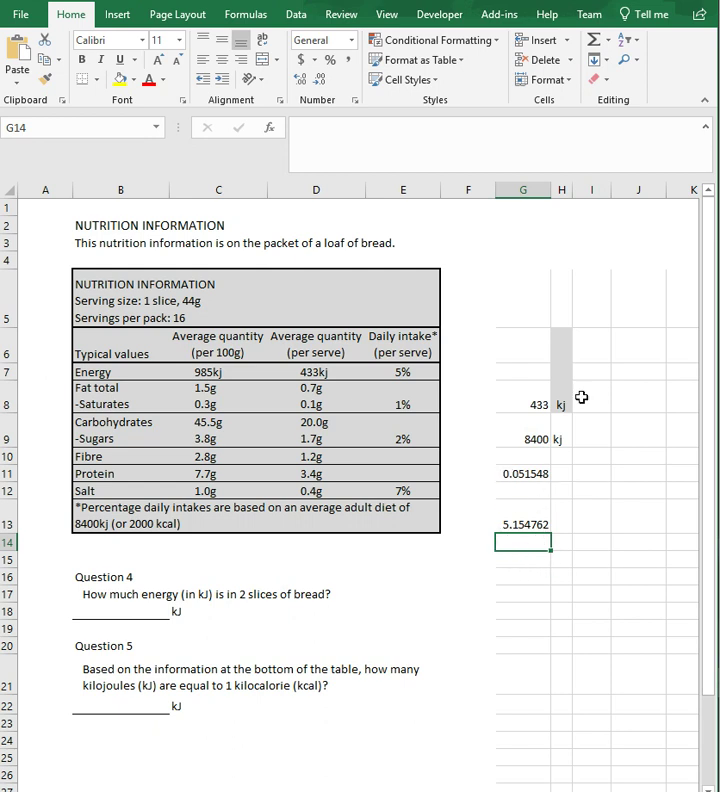
key("Down")
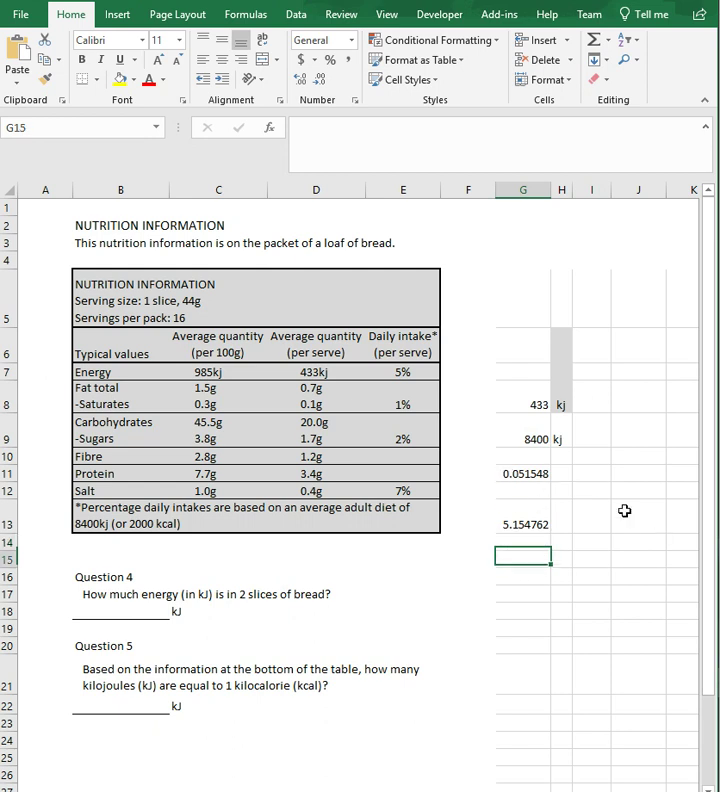
Enter =5/100 in G15, then correct it to =7/100 so it shows 0.07
type("=")
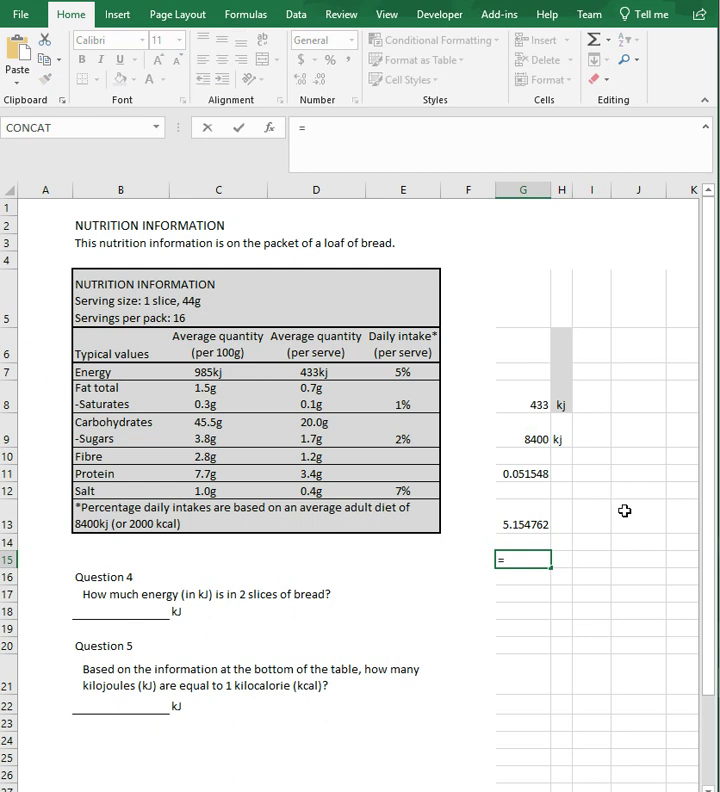
type("5")
key("Return")
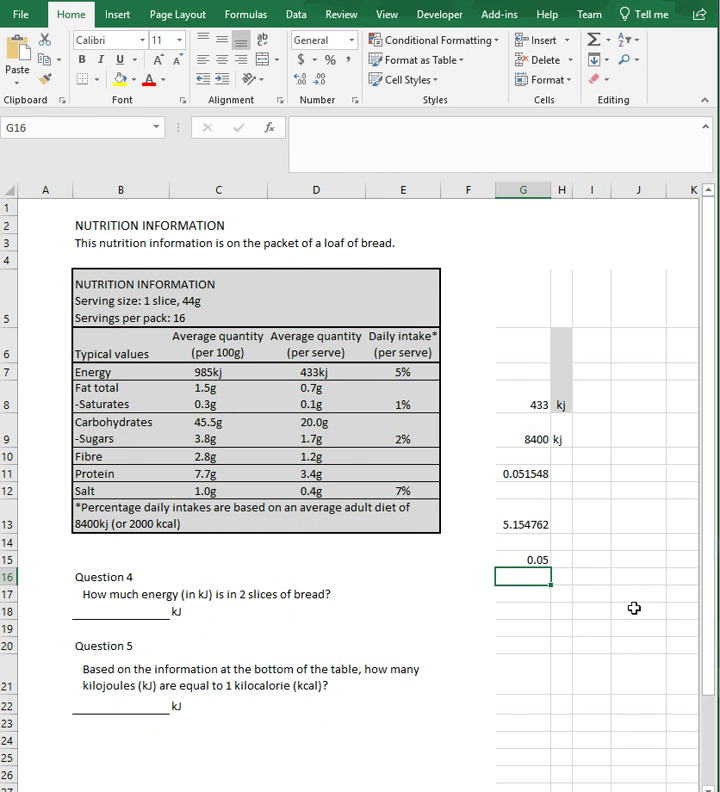
left_click(525, 561)
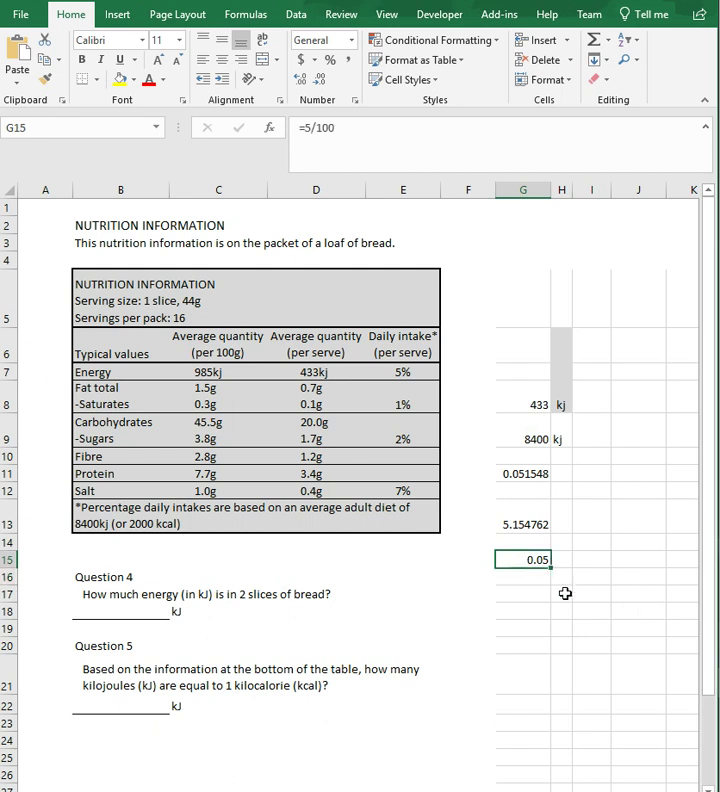
left_click(314, 128)
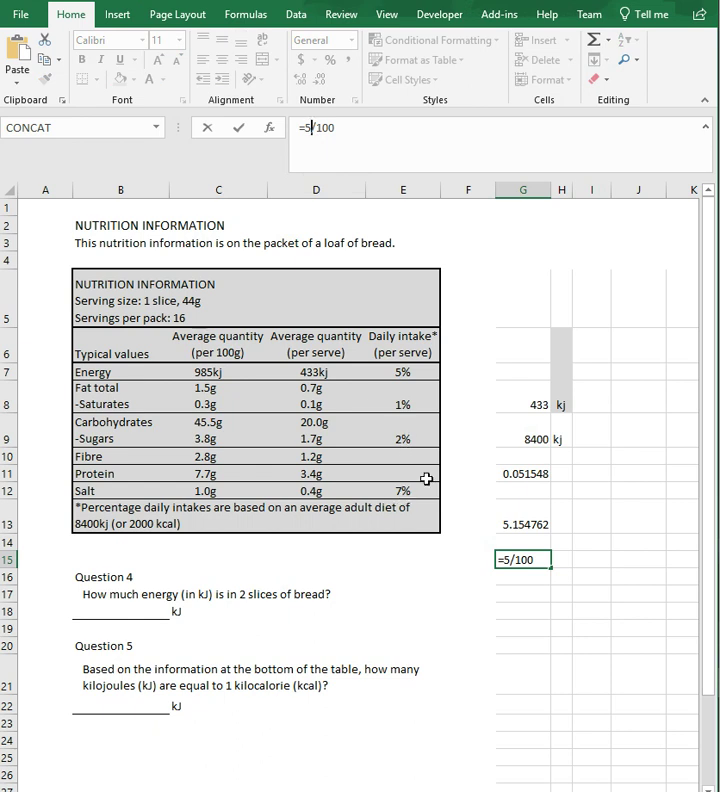
key("BackSpace")
type("7")
key("Return")
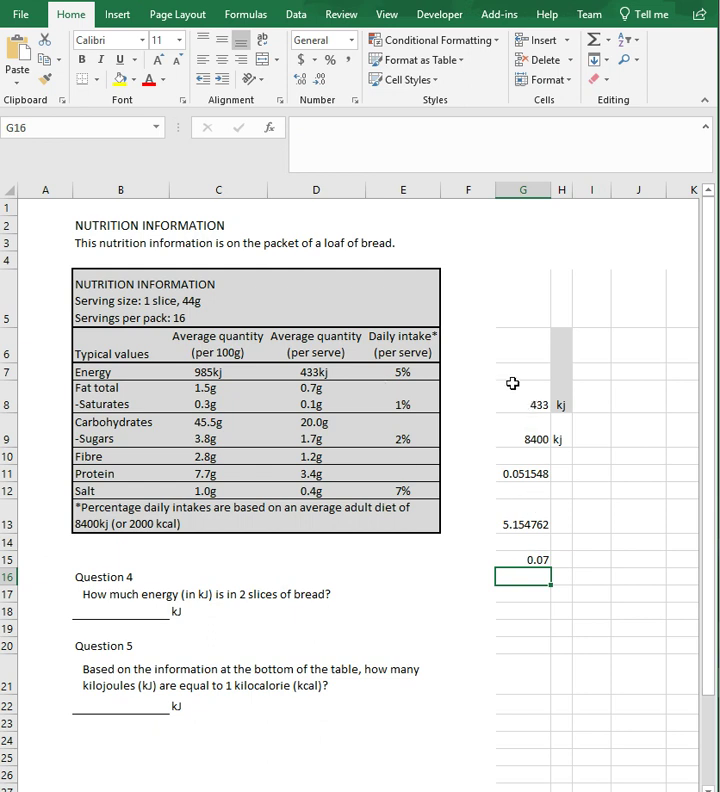
Clear the working in G8:I17, glance at Question 4, and select G6 for new working
left_click_drag(512, 383, 596, 591)
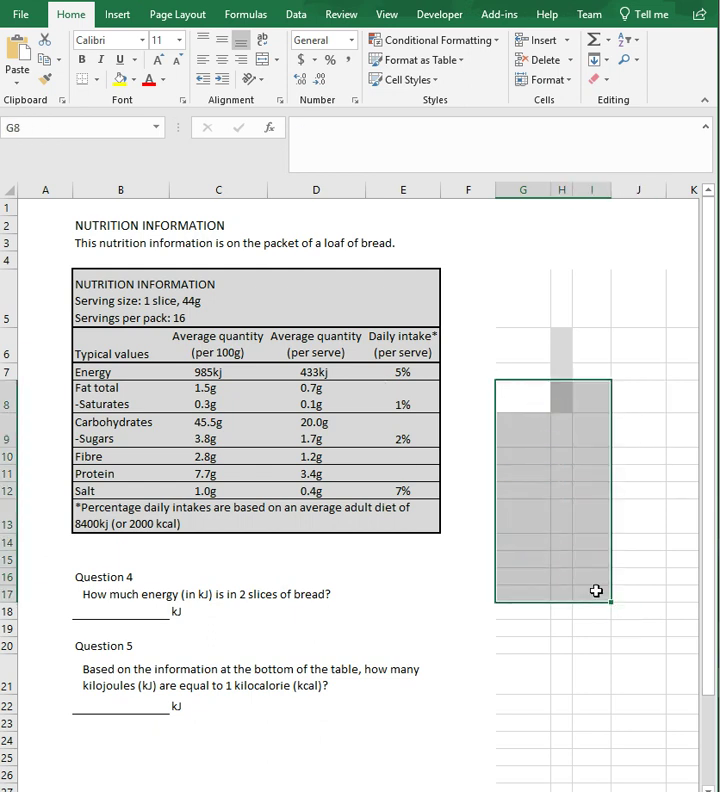
left_click(126, 578)
left_click(247, 596)
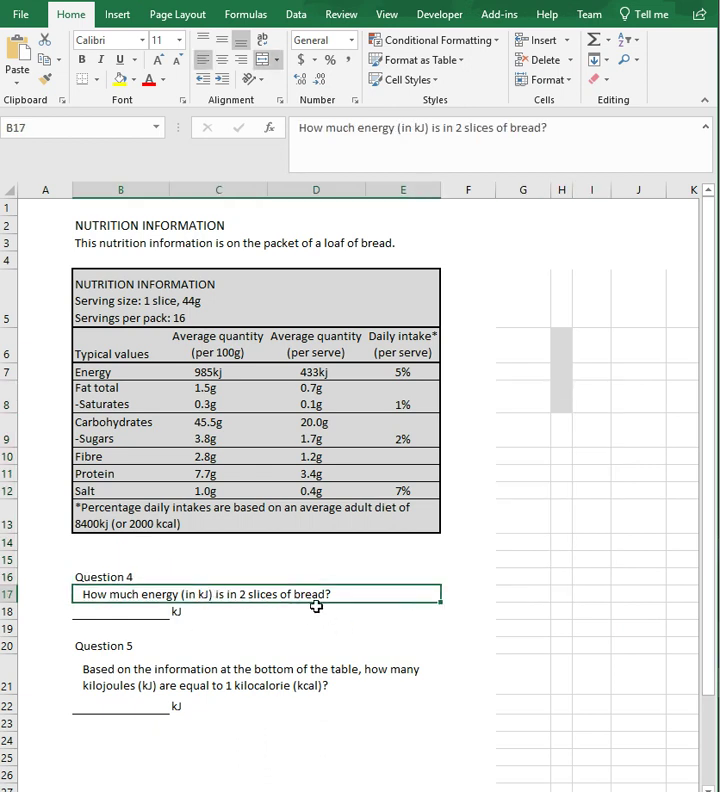
left_click(541, 352)
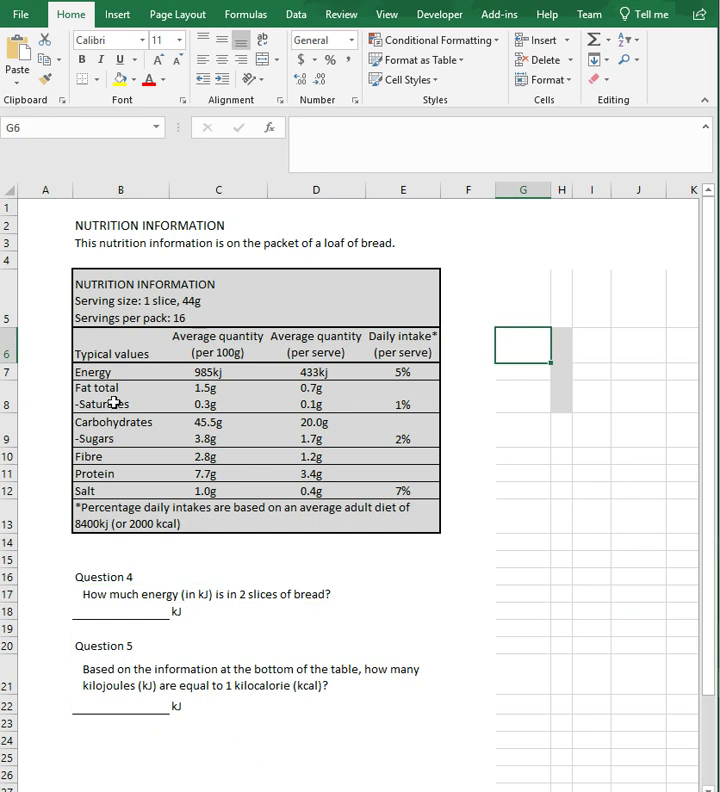
left_click(312, 372)
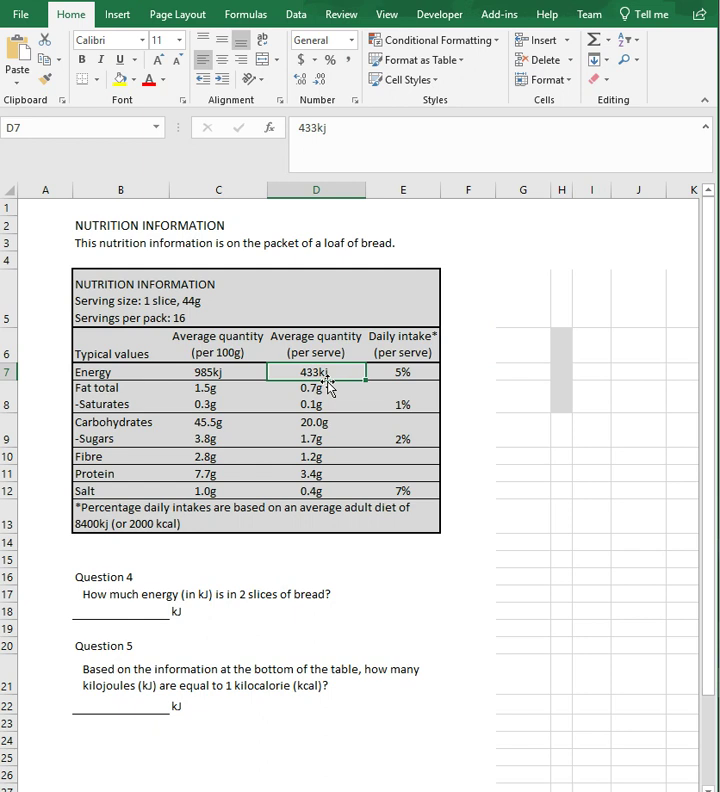
left_click(541, 355)
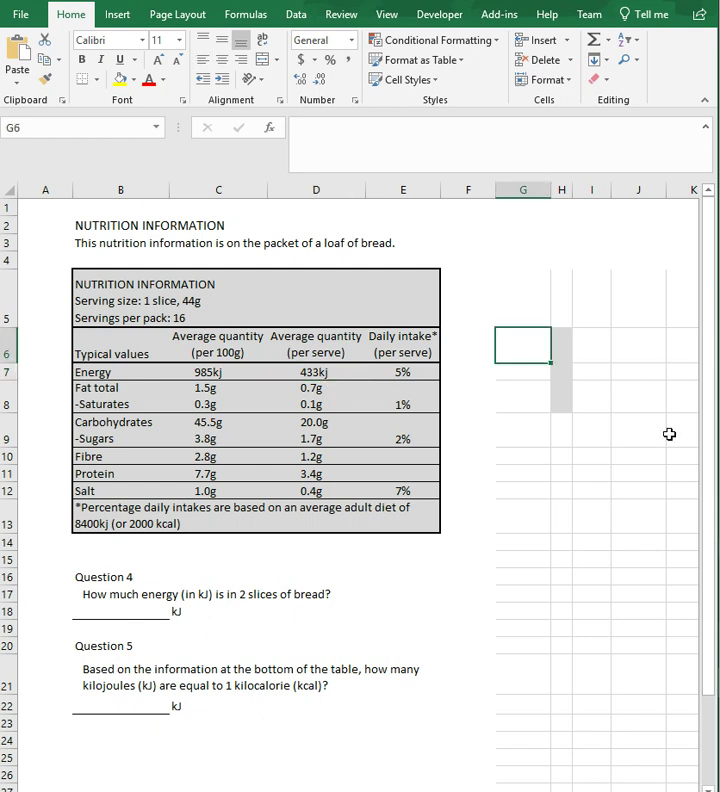
Enter 1 in G6 and the label 'slice =' in H6, widening column H to fit
type("1")
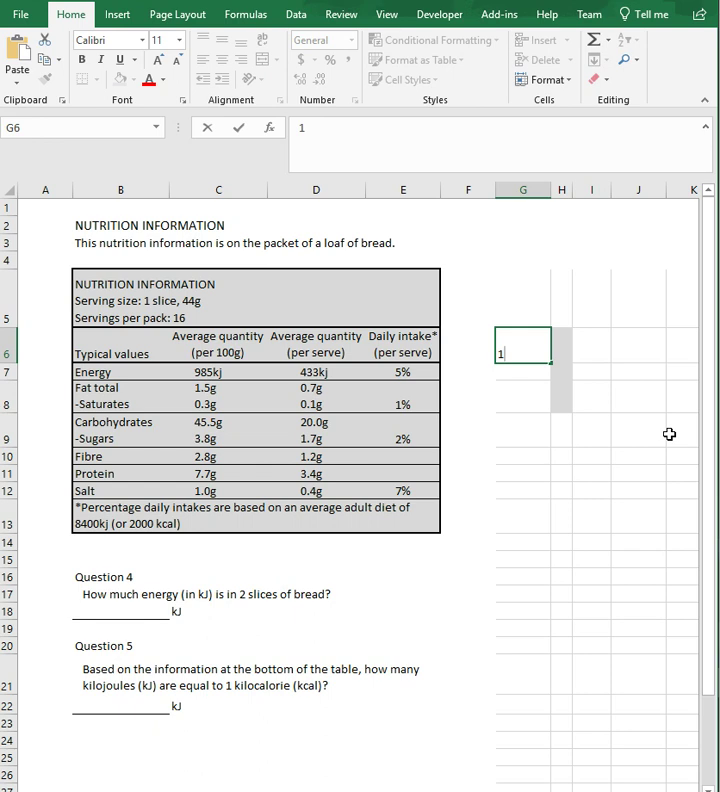
key("Tab")
type("ski")
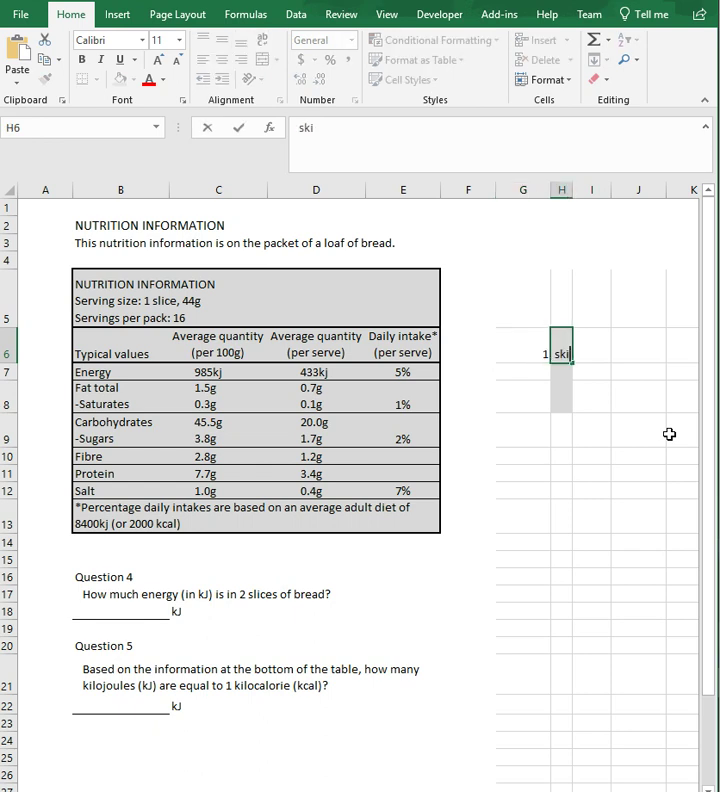
type("ce\\\\\\\\")
key("BackSpace")
key("BackSpace")
key("BackSpace")
key("BackSpace")
key("BackSpace")
key("BackSpace")
key("BackSpace")
key("BackSpace")
key("BackSpace")
type("slice")
key("Tab")
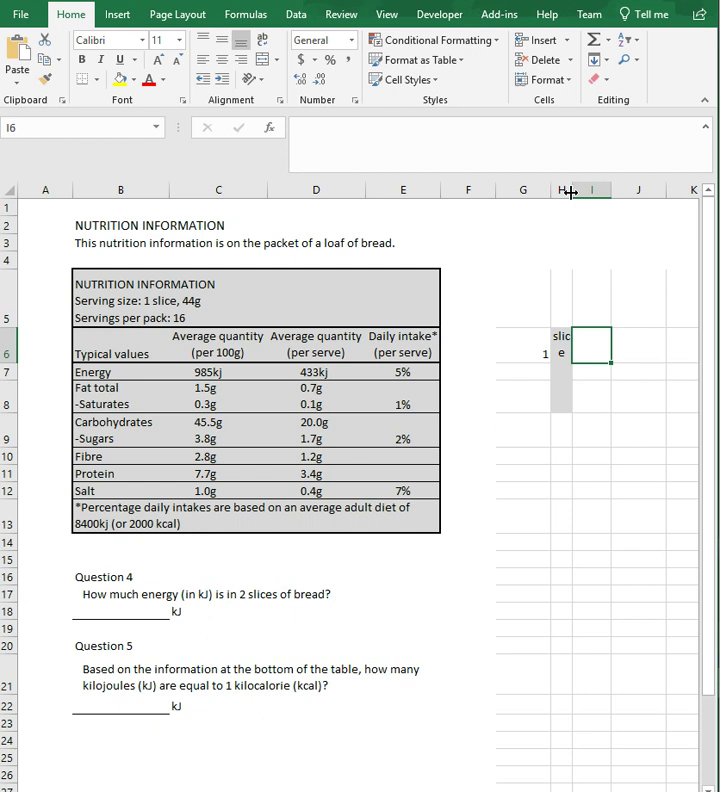
left_click_drag(572, 191, 600, 200)
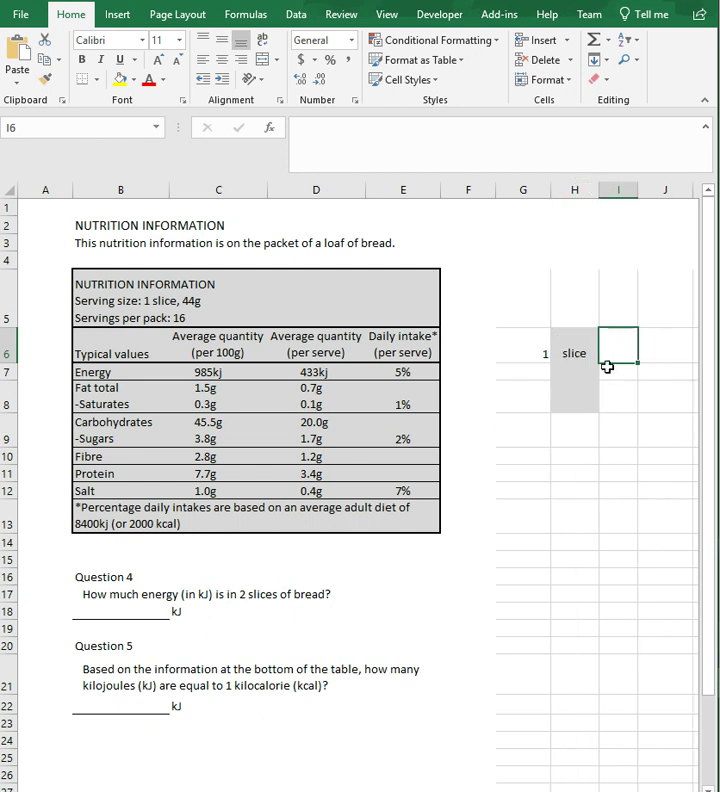
left_click(572, 355)
left_click(338, 133)
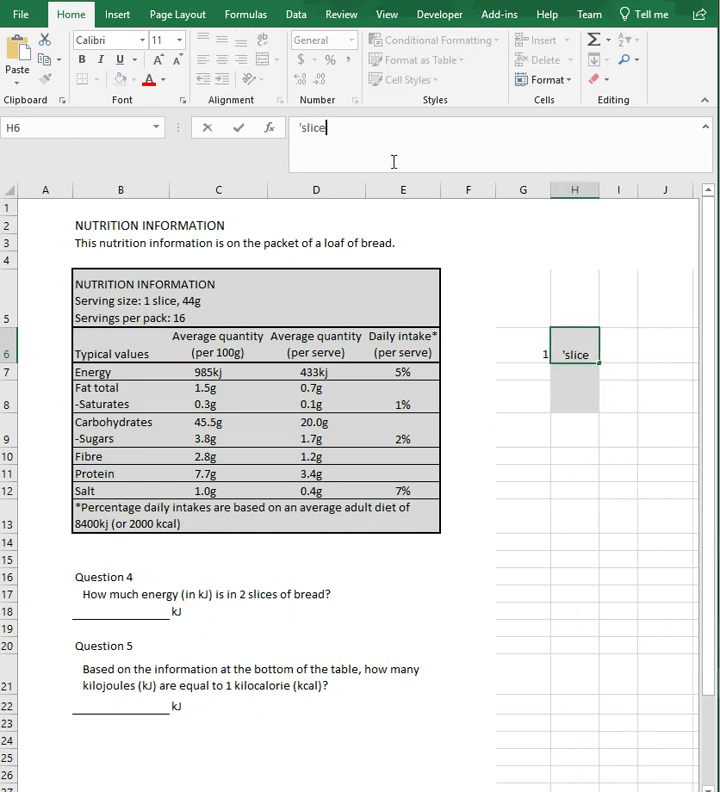
type("=")
key("Return")
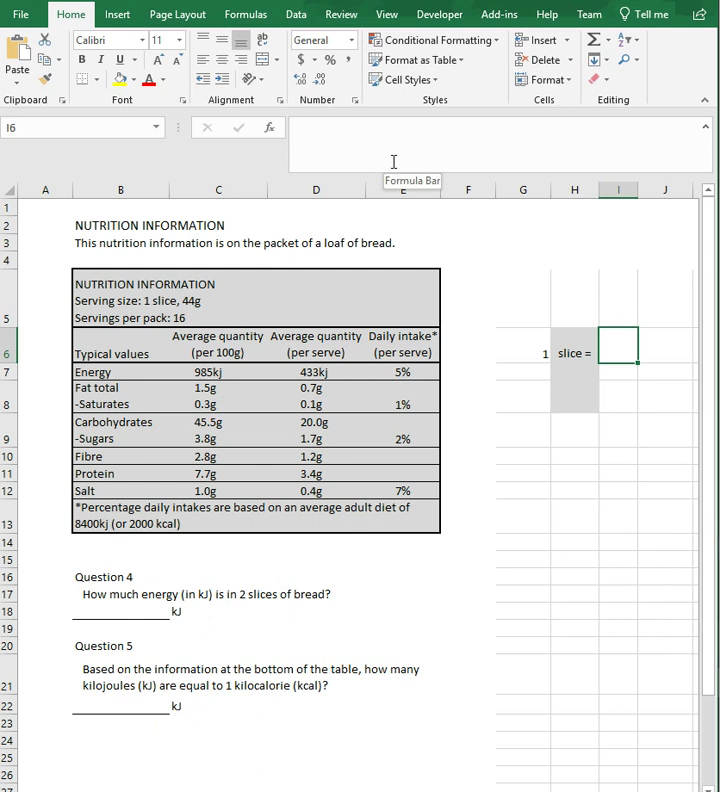
Finish row 6 with 433 in I6 and kj in J6
type("433")
key("Tab")
type("k")
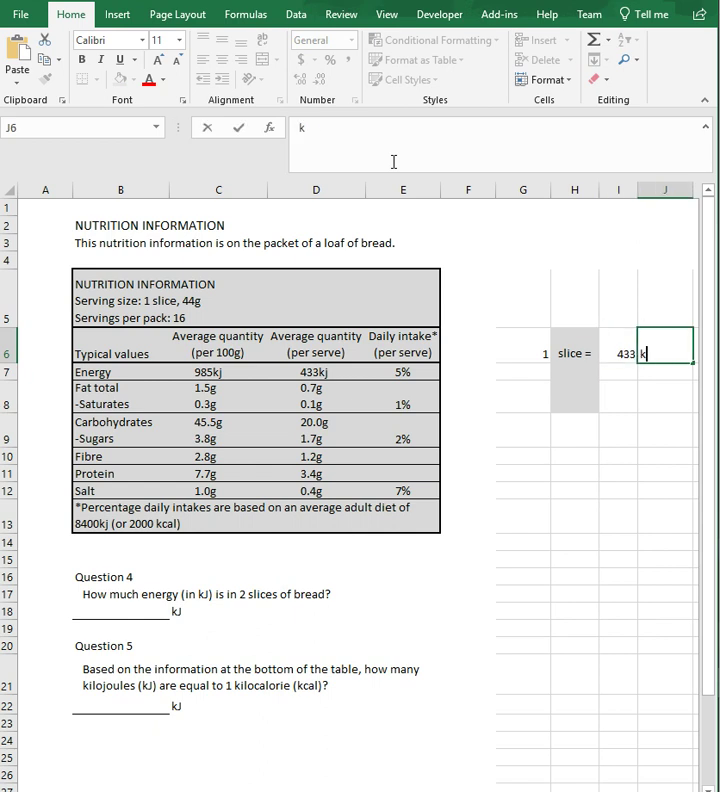
type("j")
key("Return")
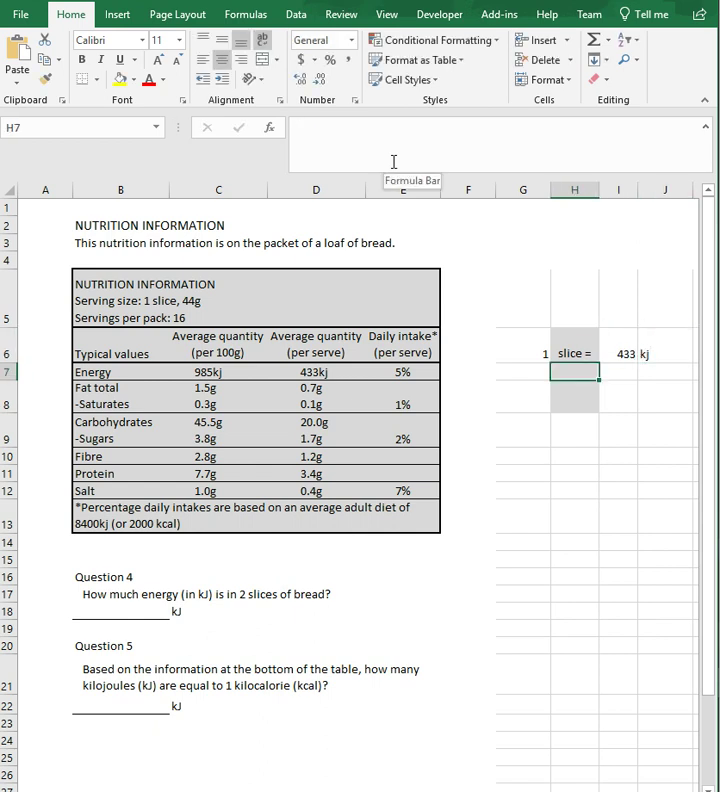
left_click(538, 372)
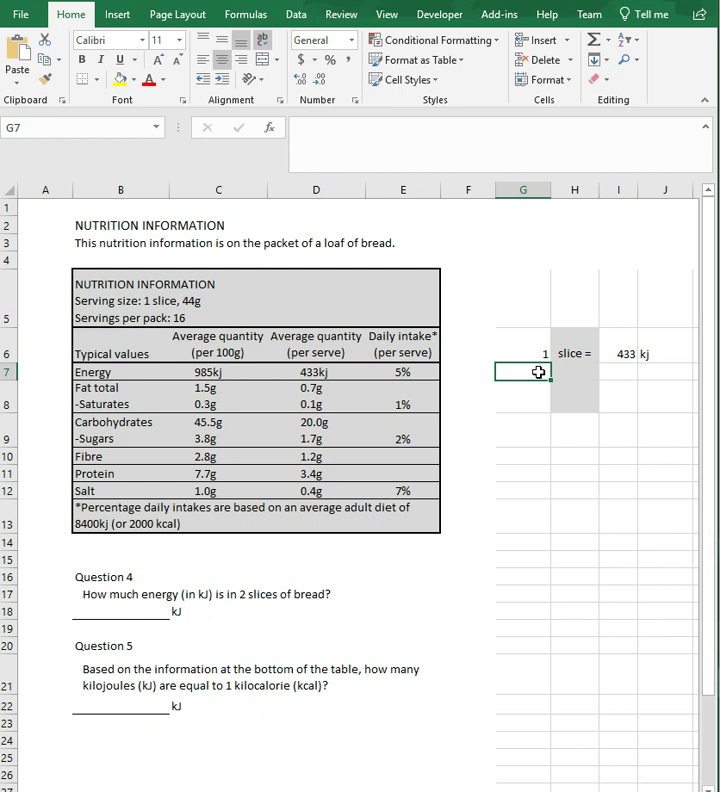
Enter =1*2 in G7 and copy the 'slice =' label down into H7
type("=")
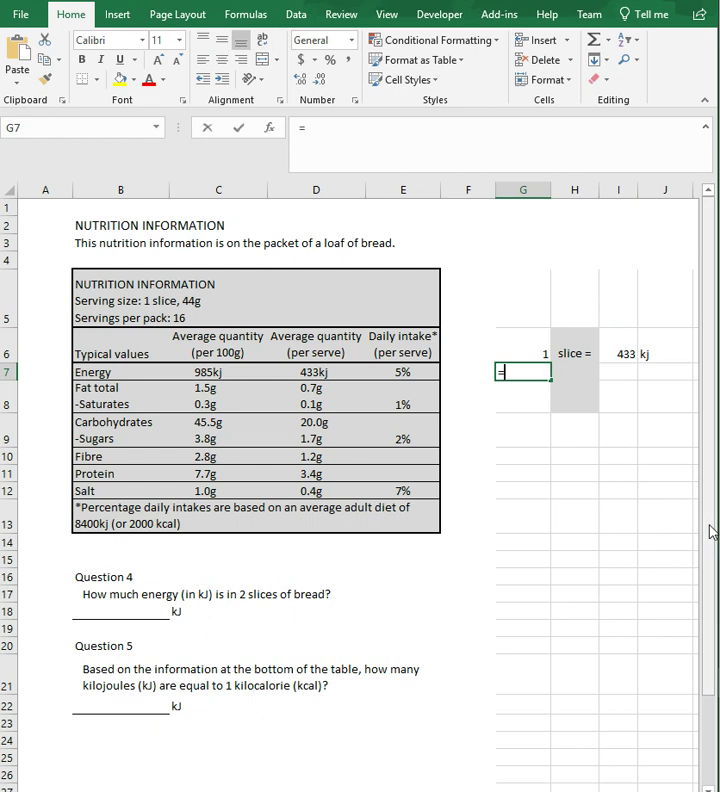
type("1*2")
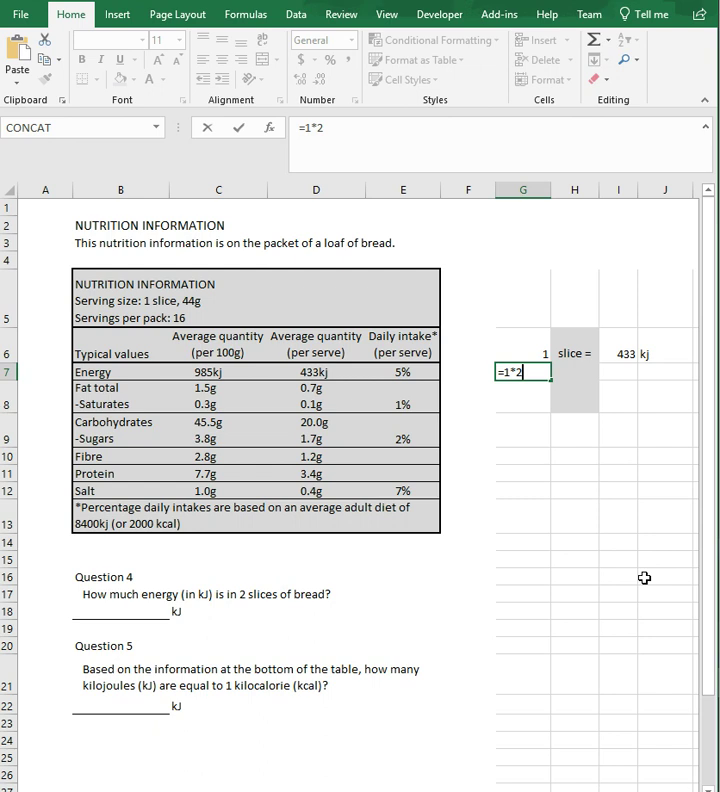
key("Tab")
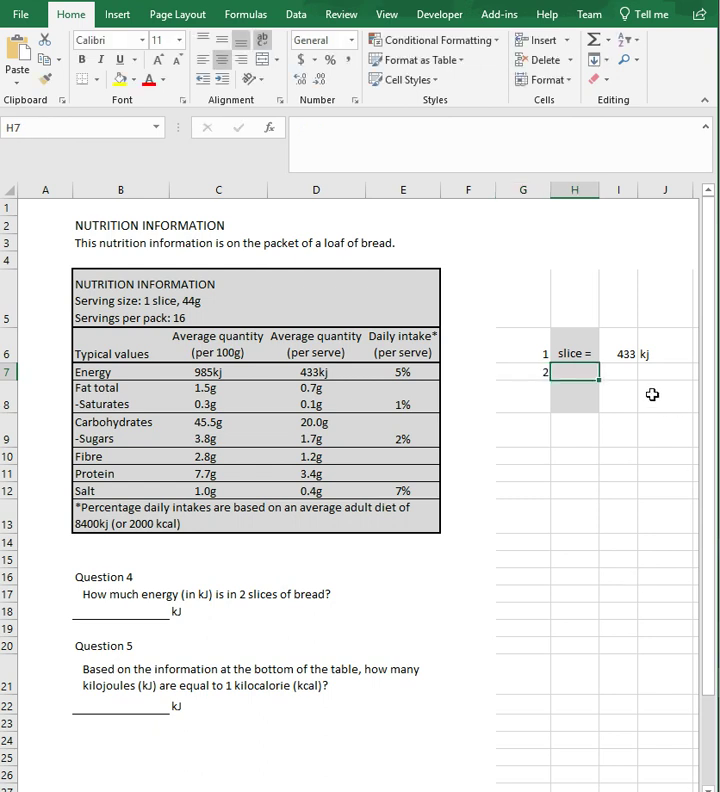
left_click(571, 355)
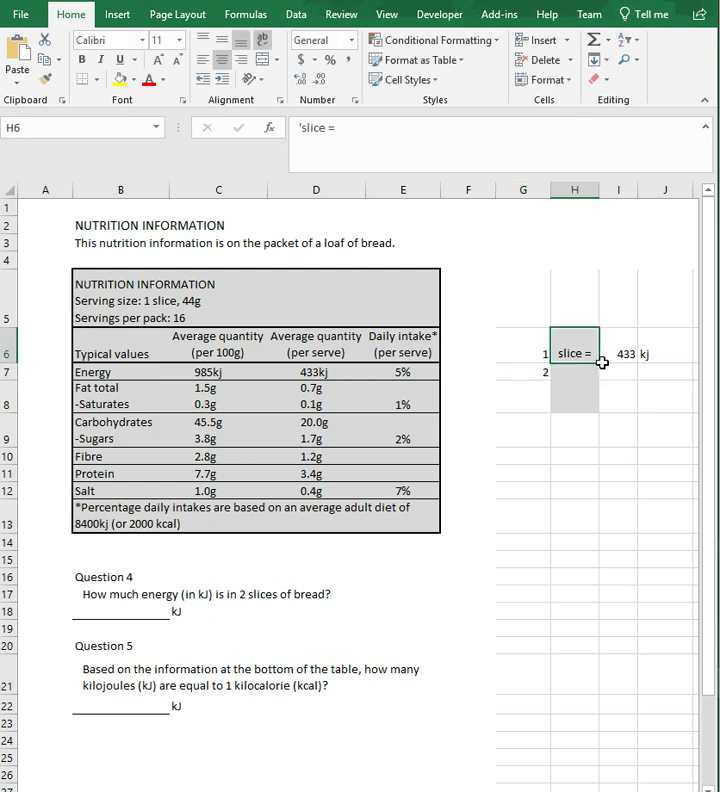
left_click_drag(603, 364, 603, 385)
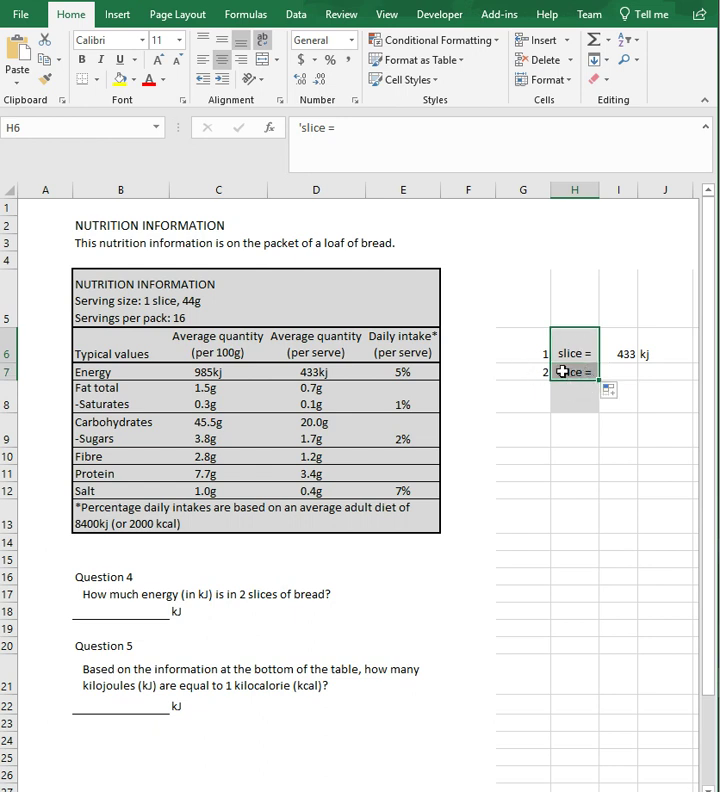
Enter =433*2 in I7 so it shows 866
left_click(629, 374)
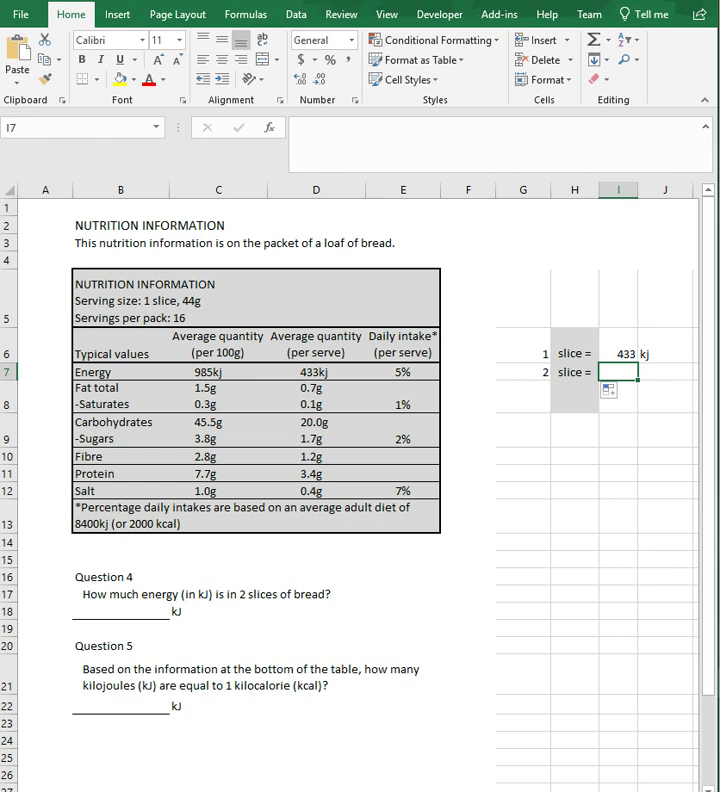
type("\\=")
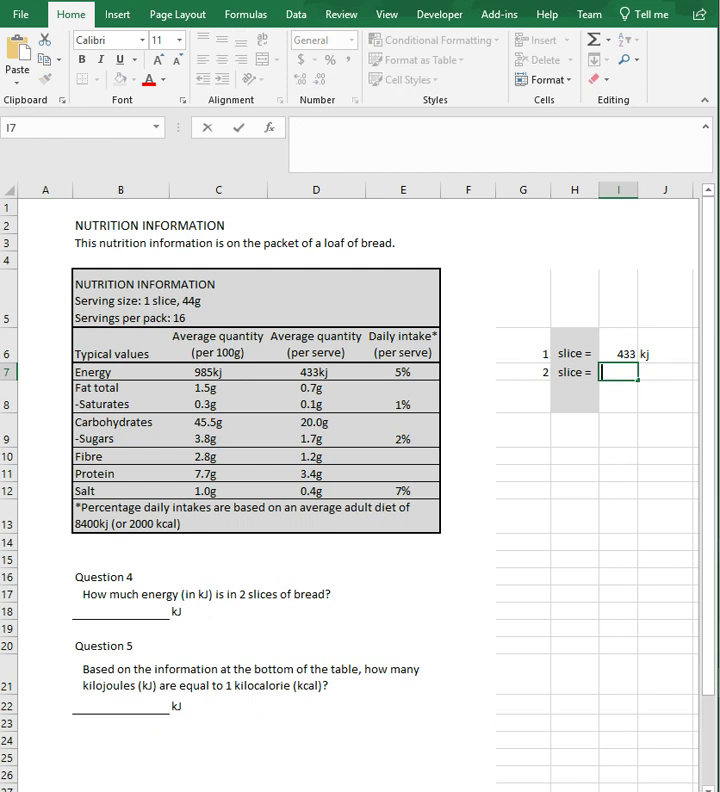
type("=433")
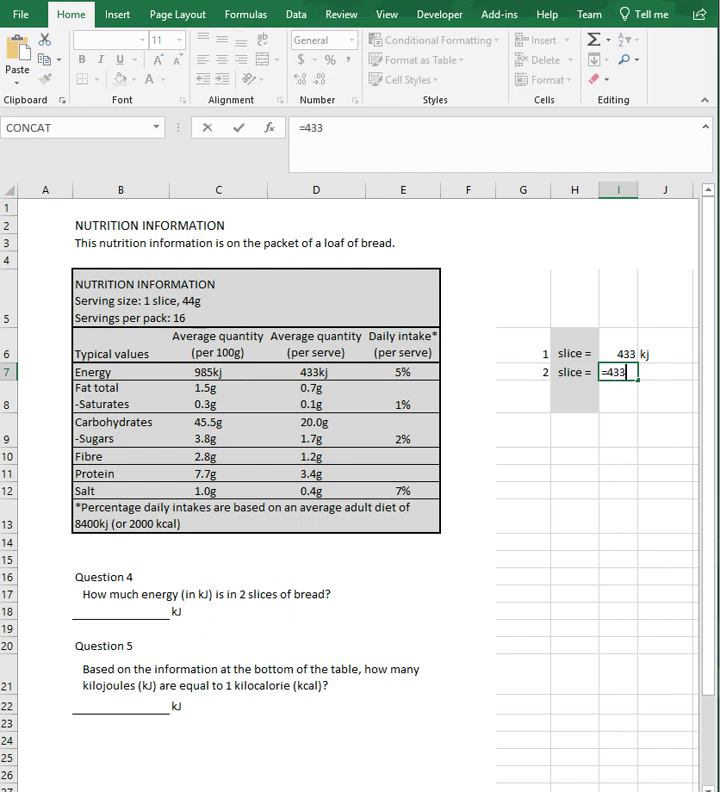
left_click(665, 372)
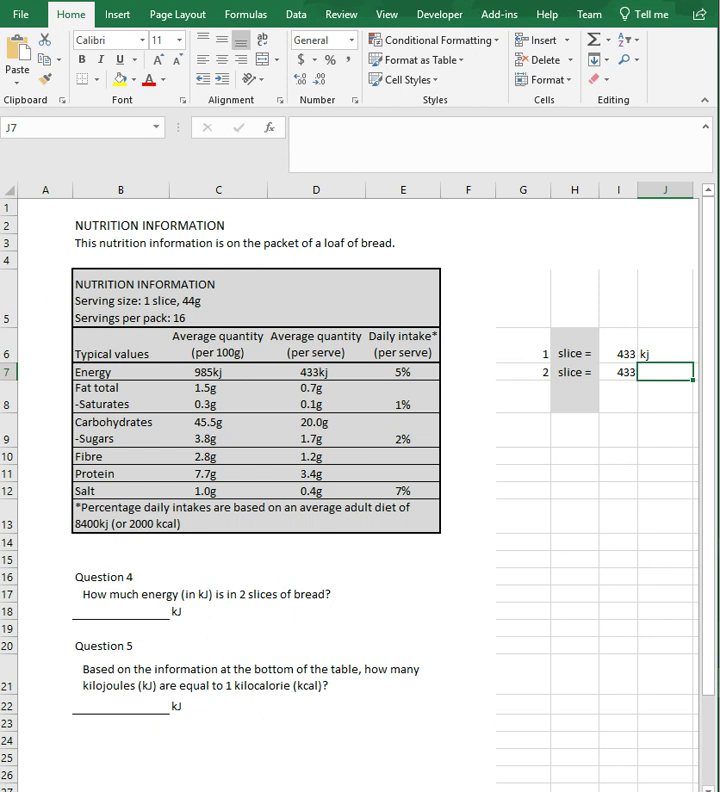
left_click(618, 372)
left_click(345, 132)
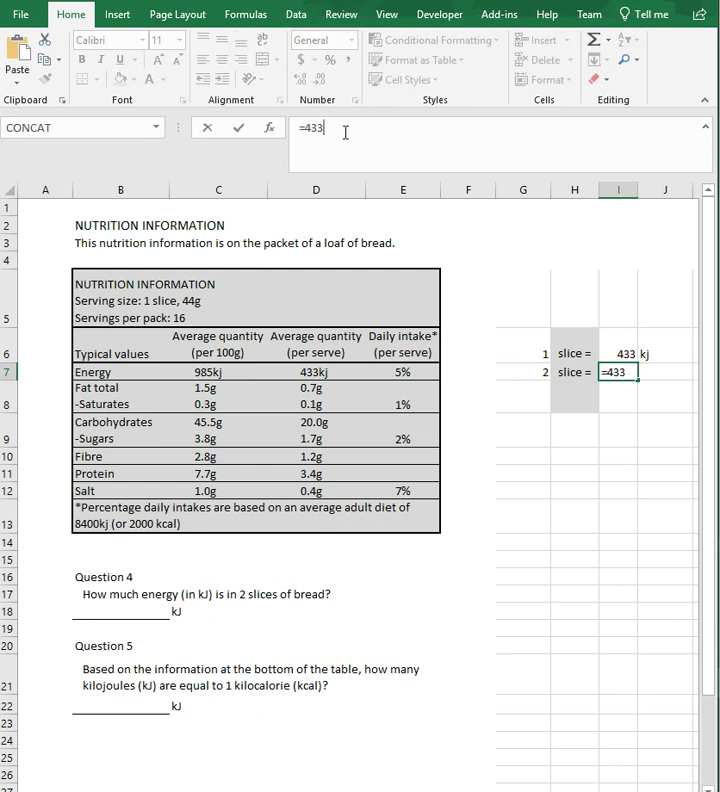
type("*2")
key("Return")
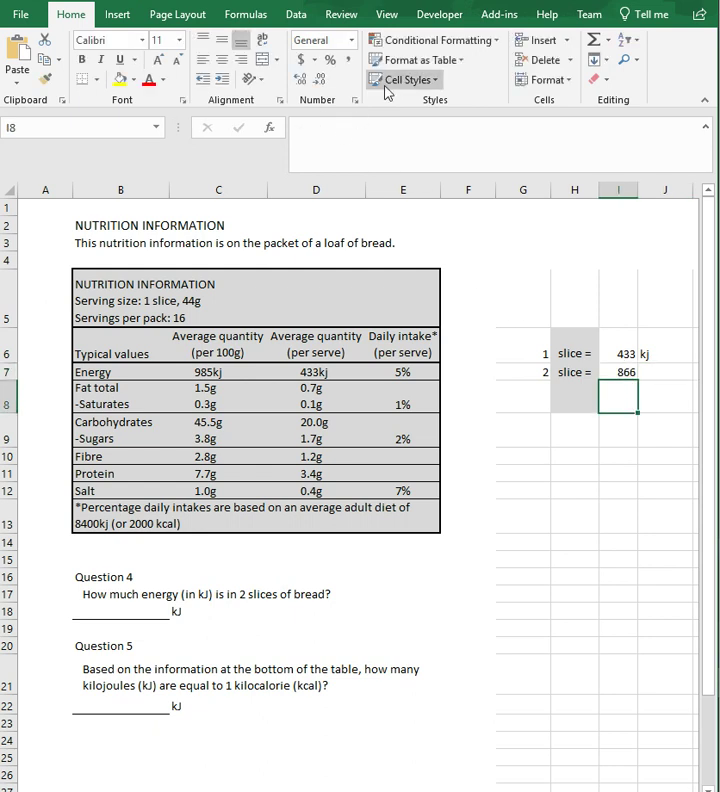
Copy the kj unit into J7 and verify the formulas behind 2 and 866
left_click(649, 352)
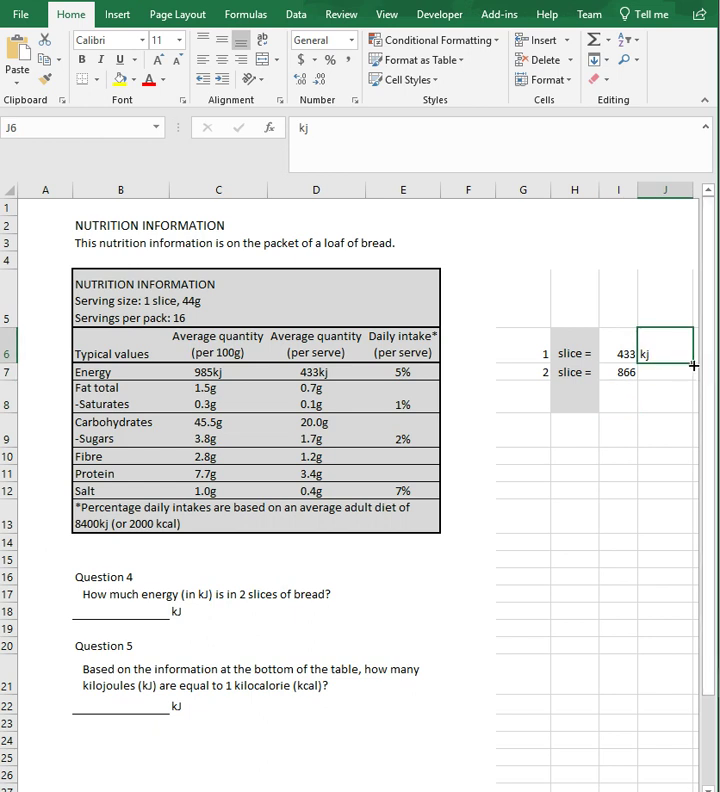
left_click_drag(692, 370, 690, 380)
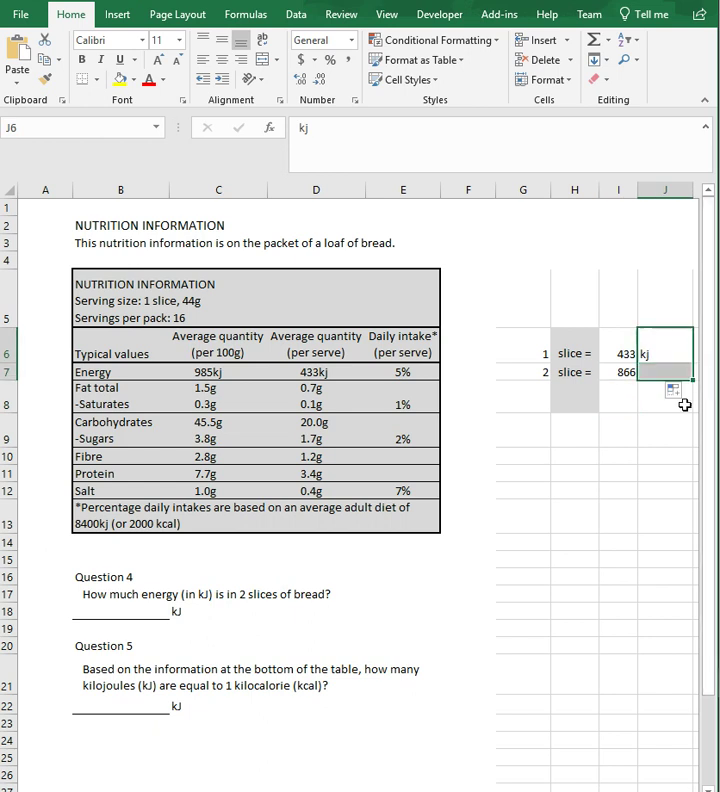
left_click(527, 371)
left_click(622, 371)
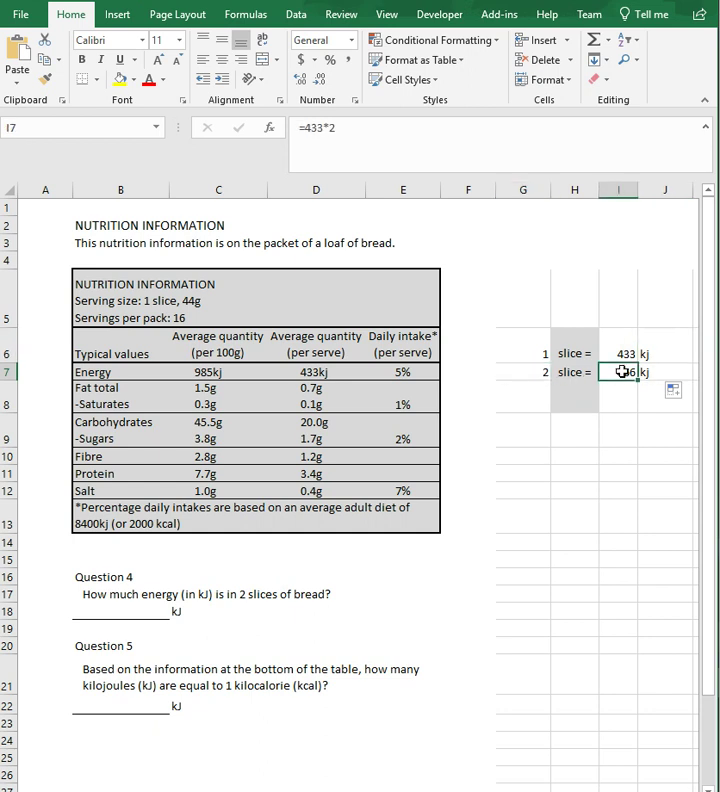
left_click(528, 377)
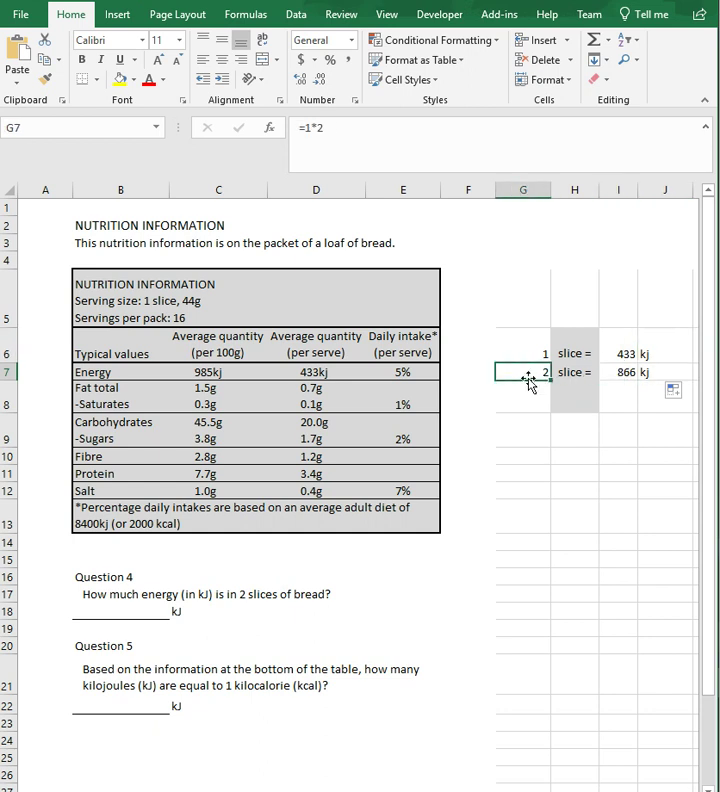
left_click(630, 374)
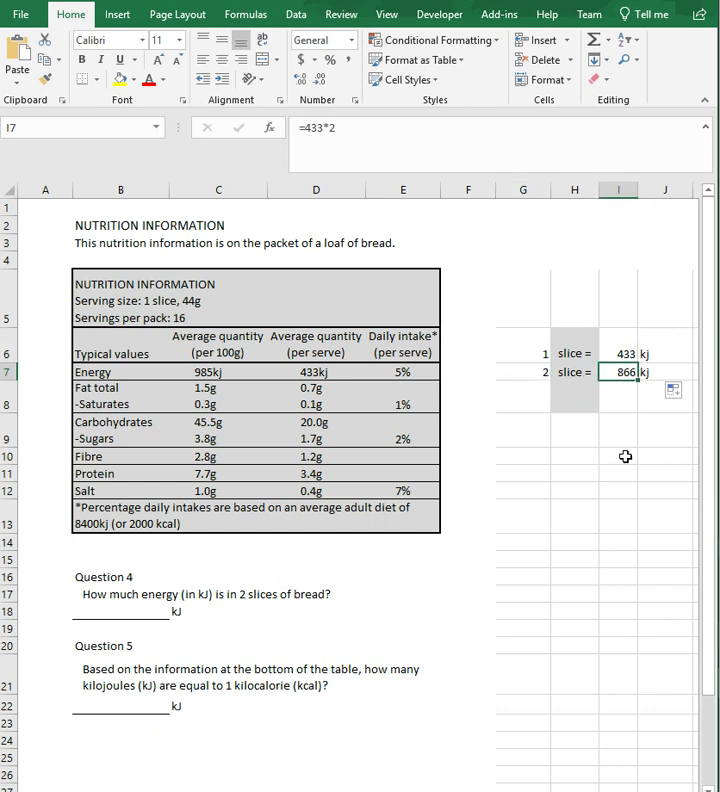
left_click(124, 609)
Enter 866 as the Question 4 answer and read the Question 5 wording
type("866")
key("Return")
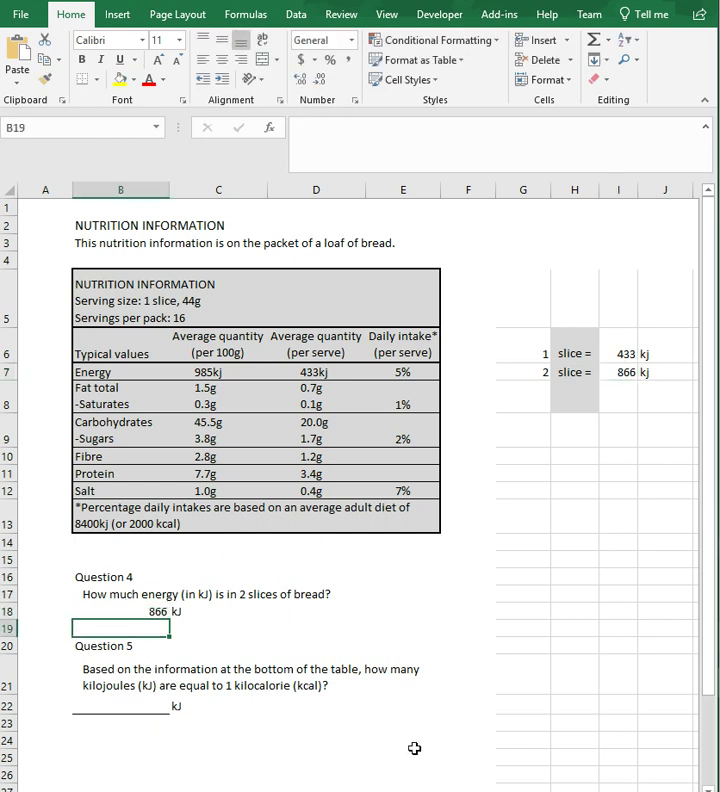
left_click(89, 677)
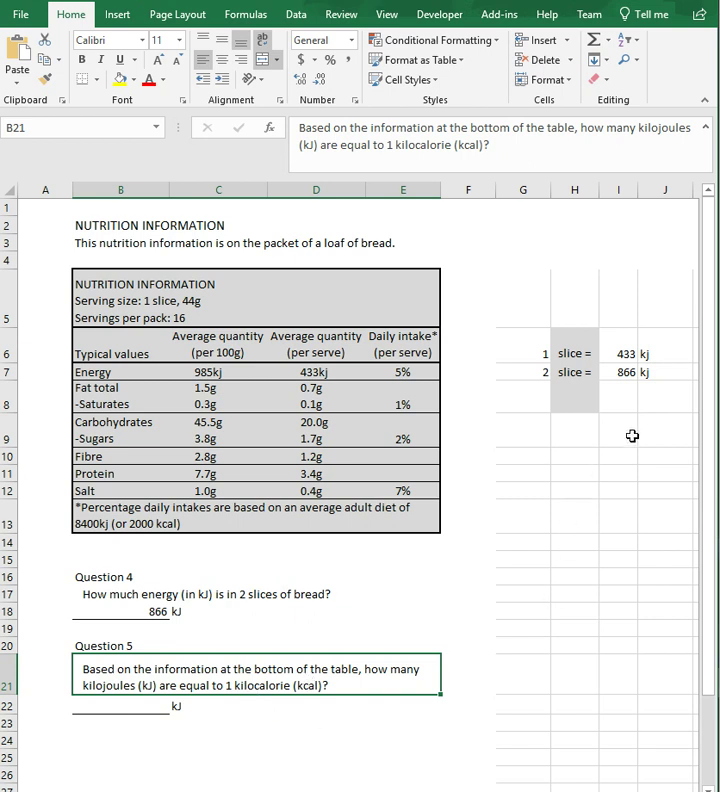
left_click(530, 432)
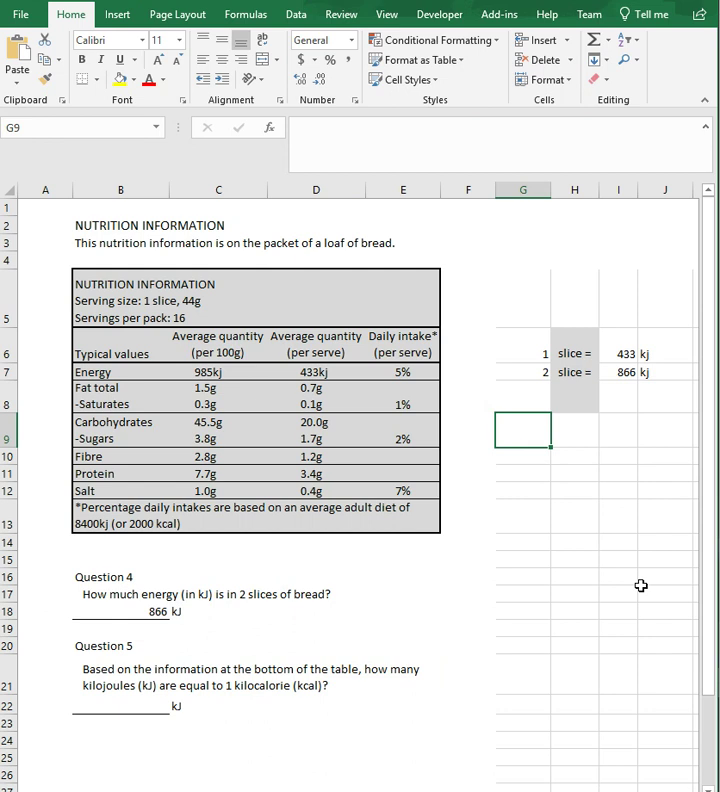
Write 8400, kj=, 2000 and kcal across G9:J9, following the daily intake footnote
left_click(193, 512)
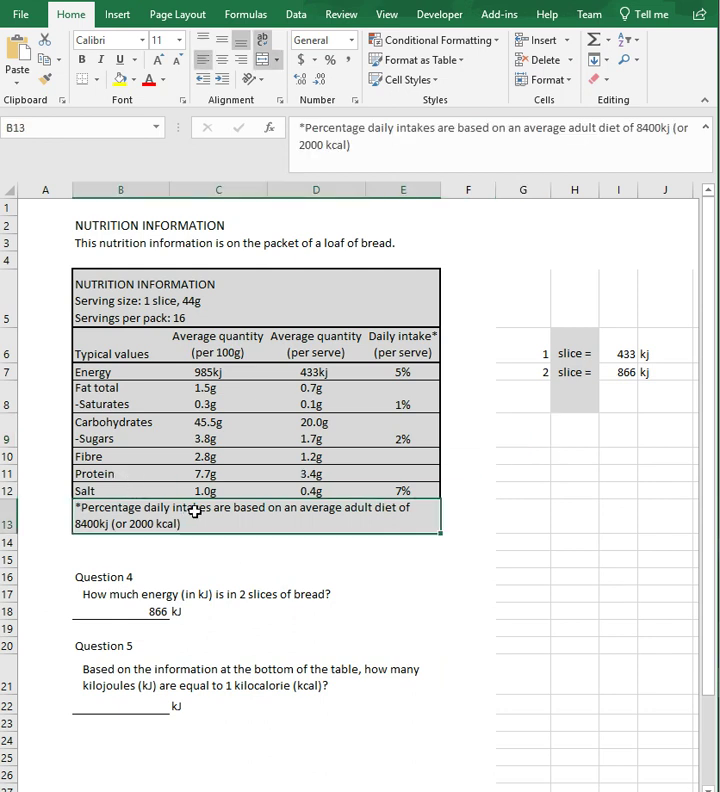
left_click(548, 442)
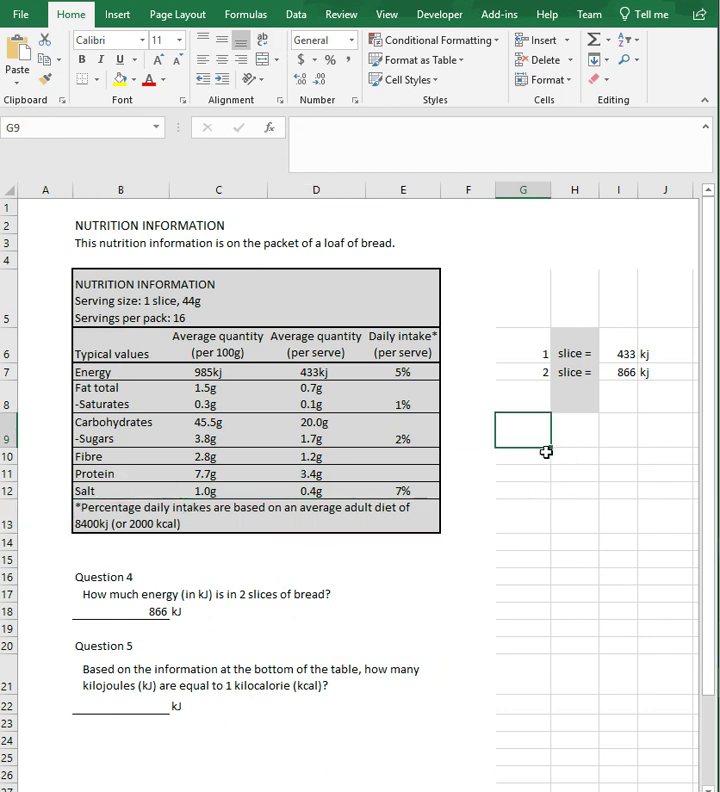
type("8400")
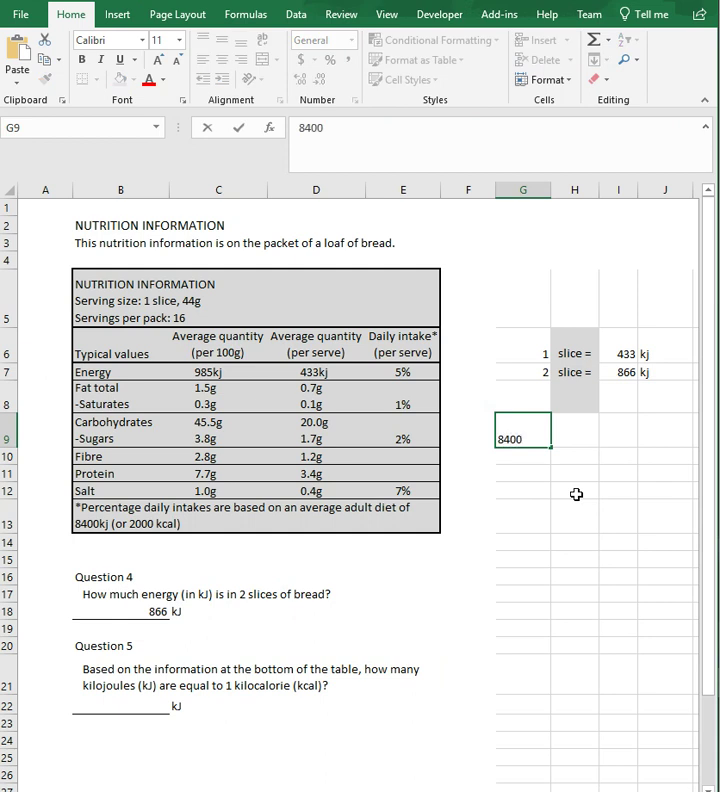
key("Tab")
type("k")
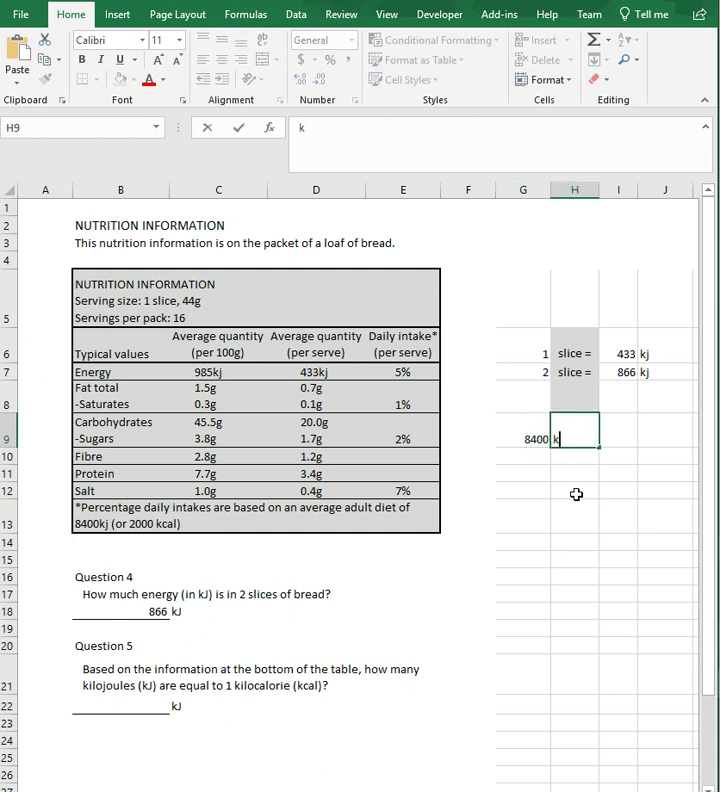
key("Tab")
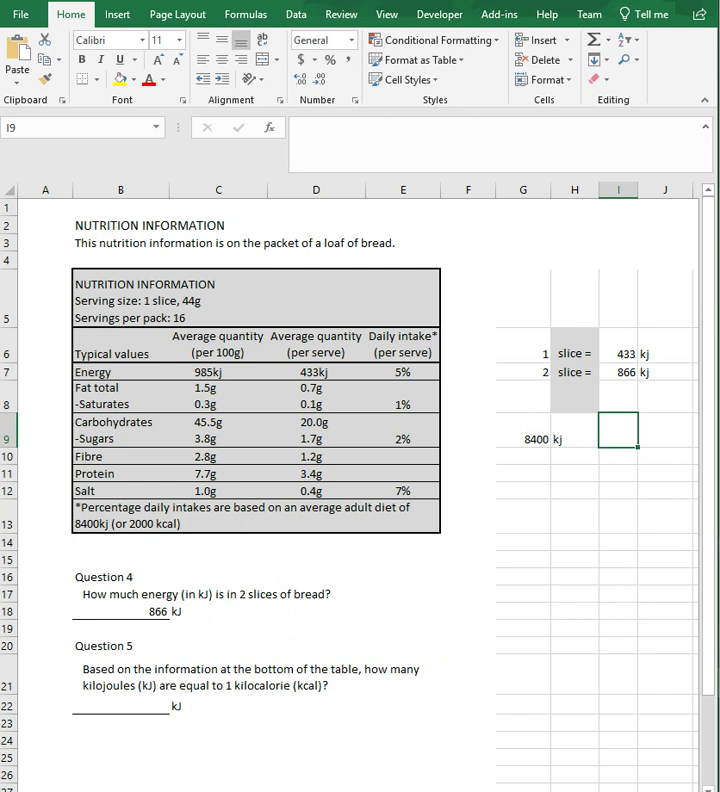
left_click(578, 436)
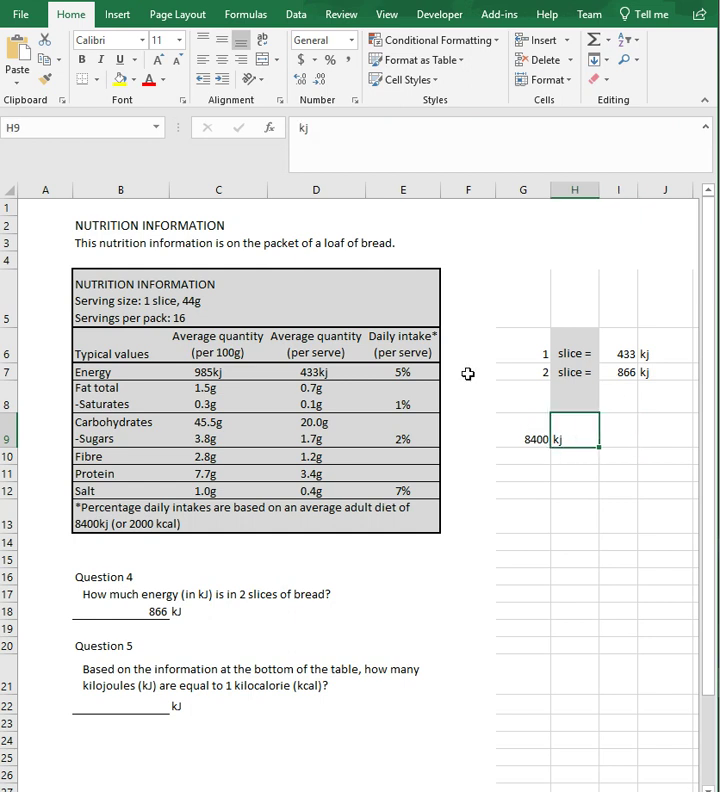
left_click(318, 133)
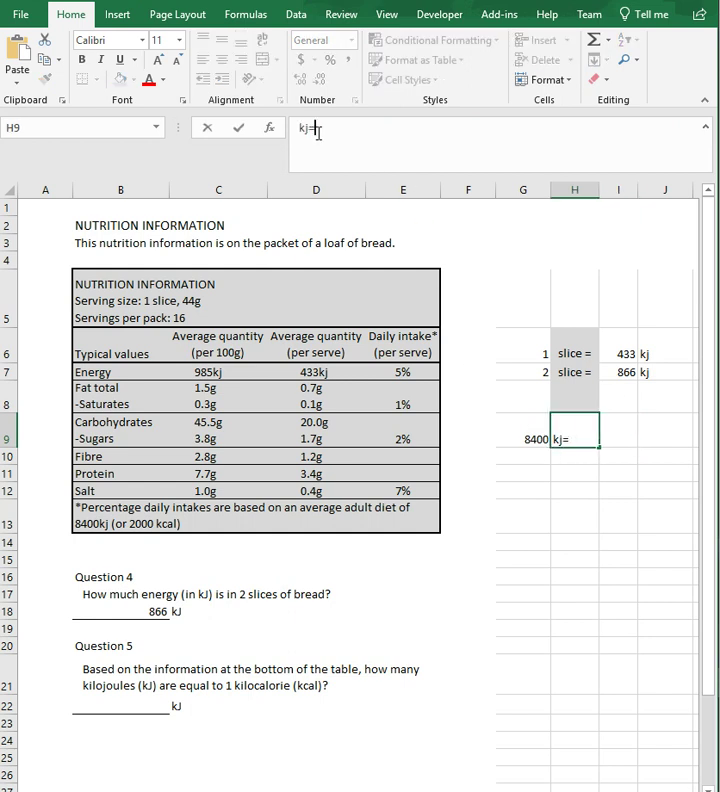
key("Tab")
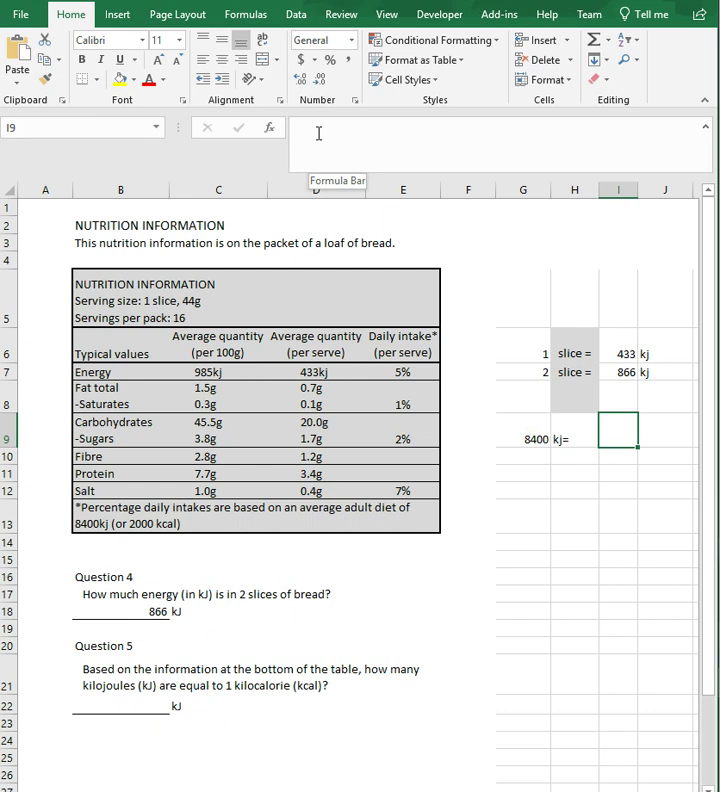
type("2000")
key("Tab")
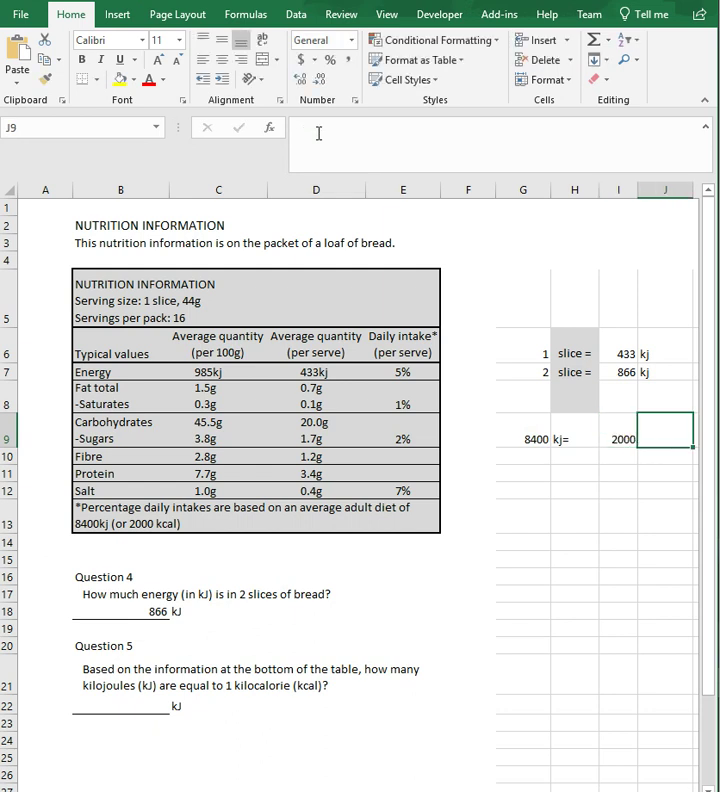
type("kcal")
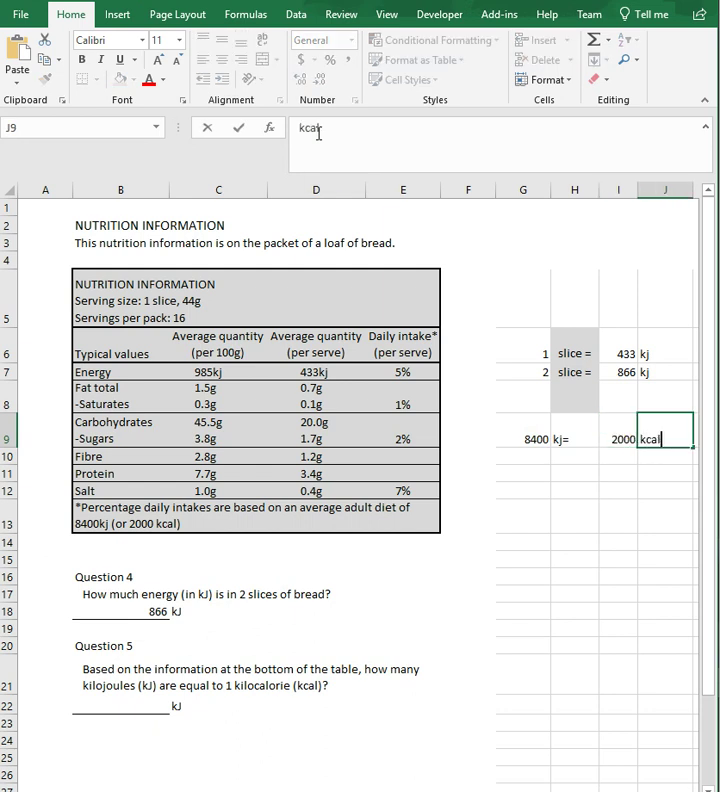
key("Return")
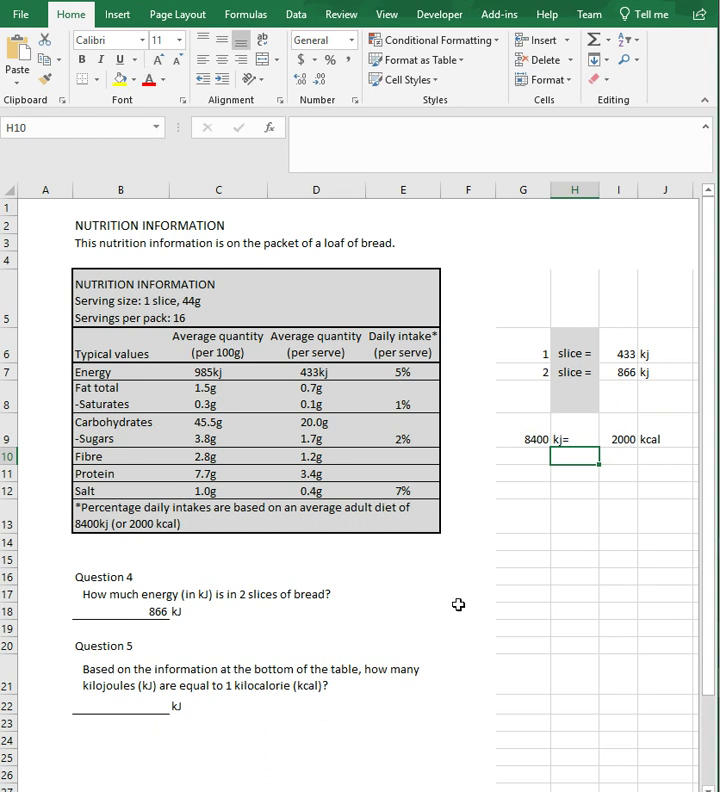
Clear the slice workings in G6:J8, enter =2000/2000 in I10, and copy kcal into J10
left_click_drag(518, 329, 641, 392)
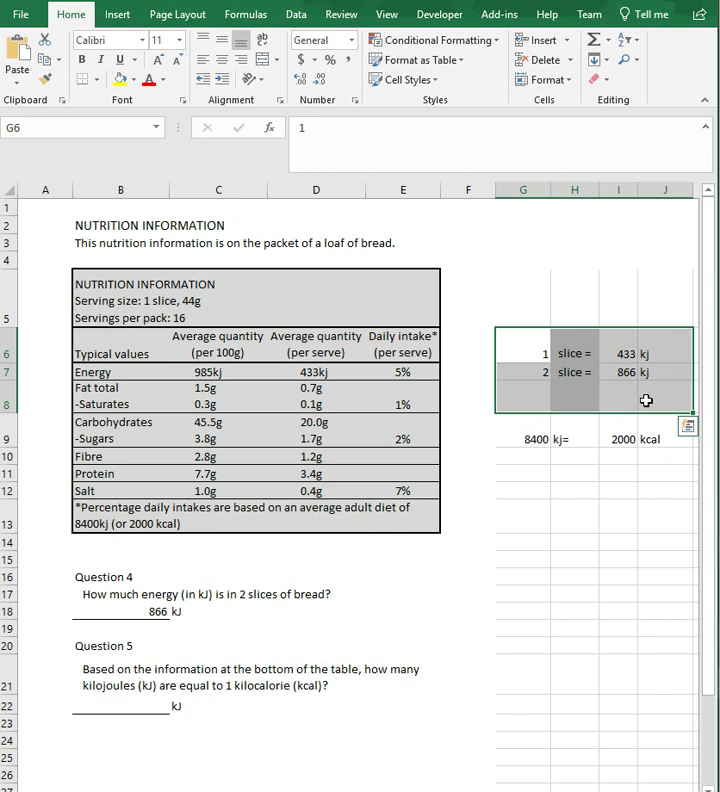
key("Delete")
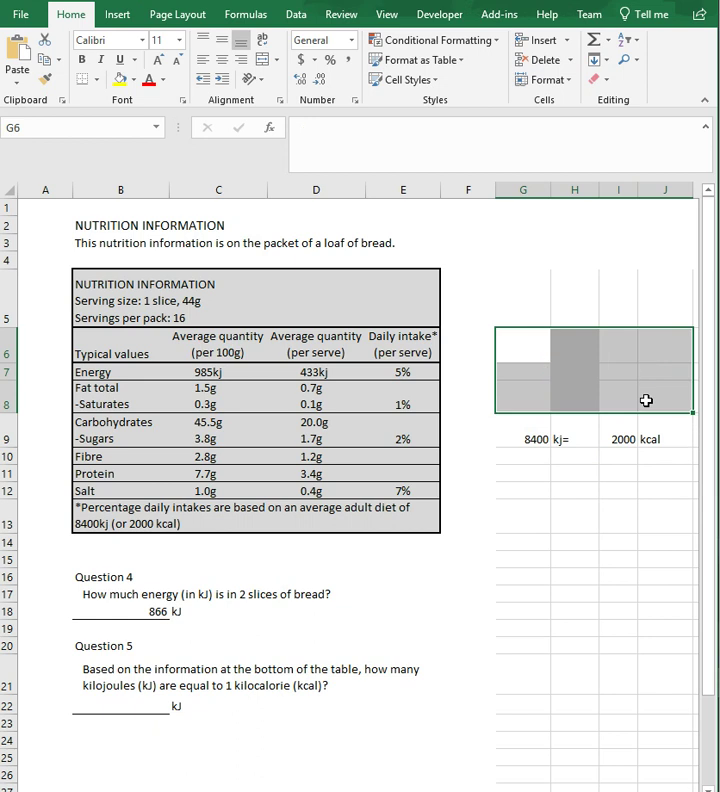
left_click(612, 451)
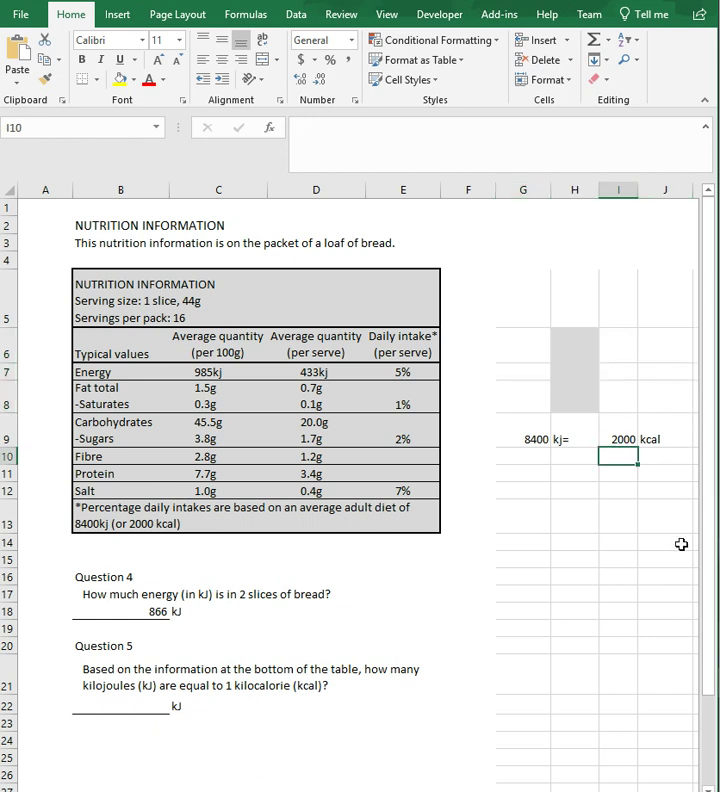
type("=")
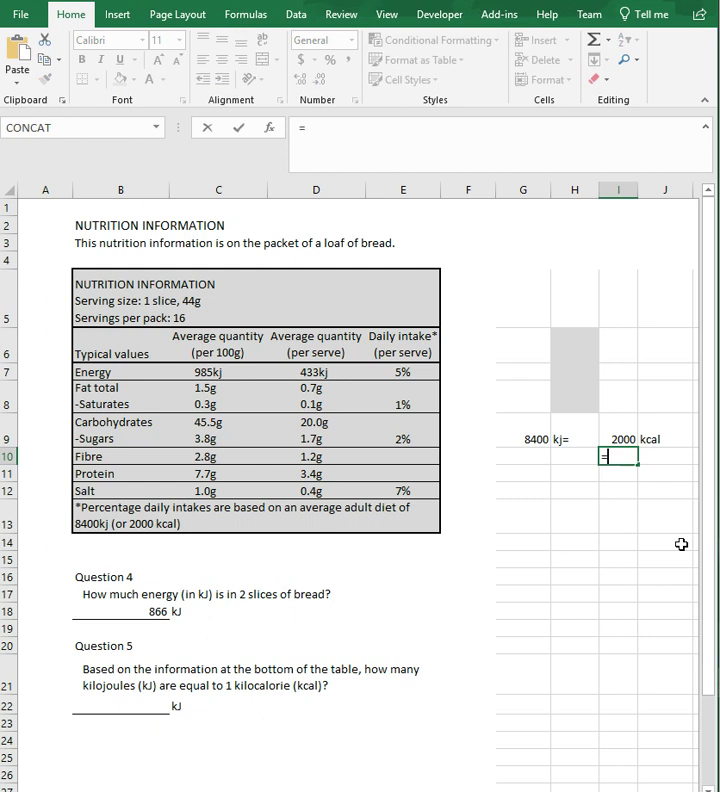
type("2000")
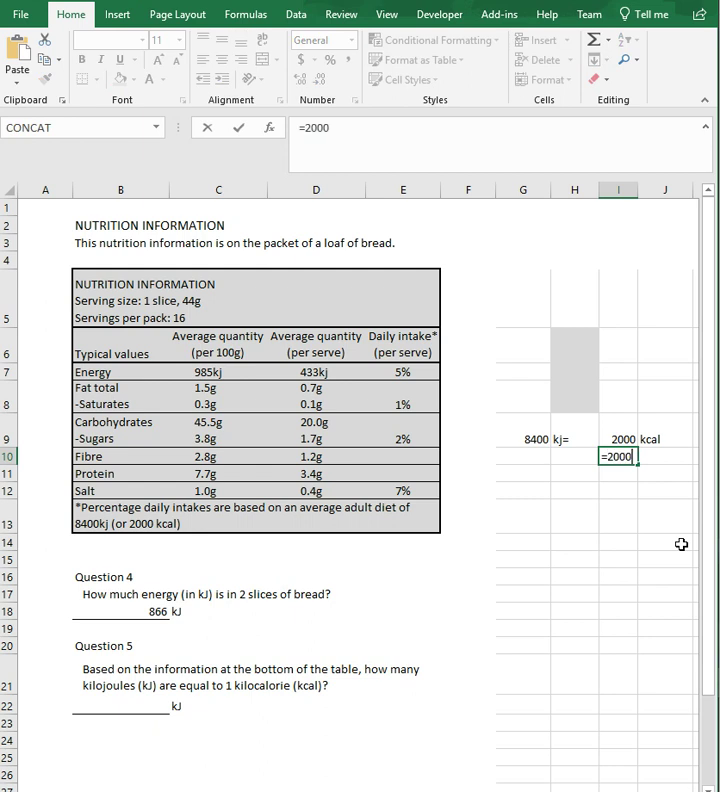
type("/2000")
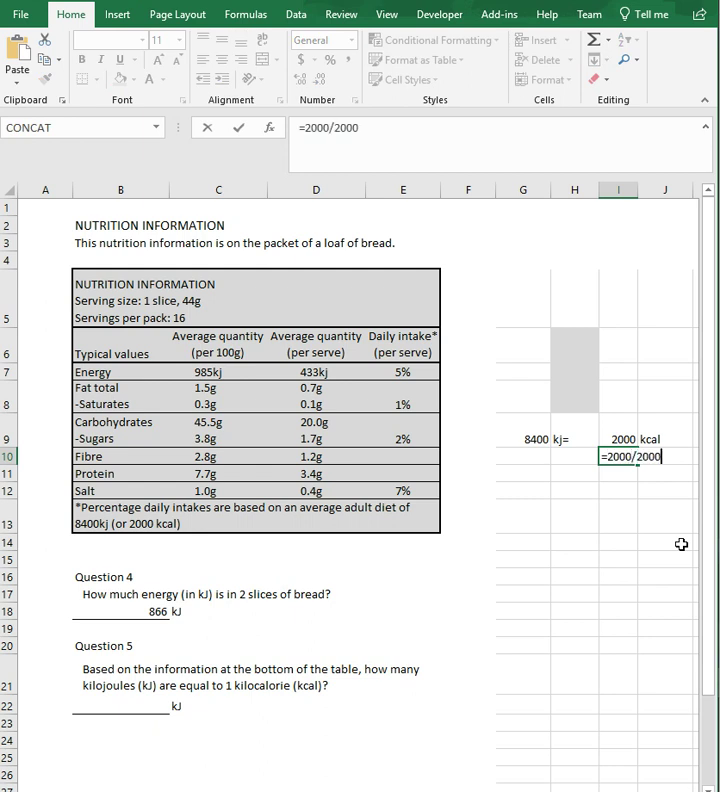
key("Return")
left_click(667, 426)
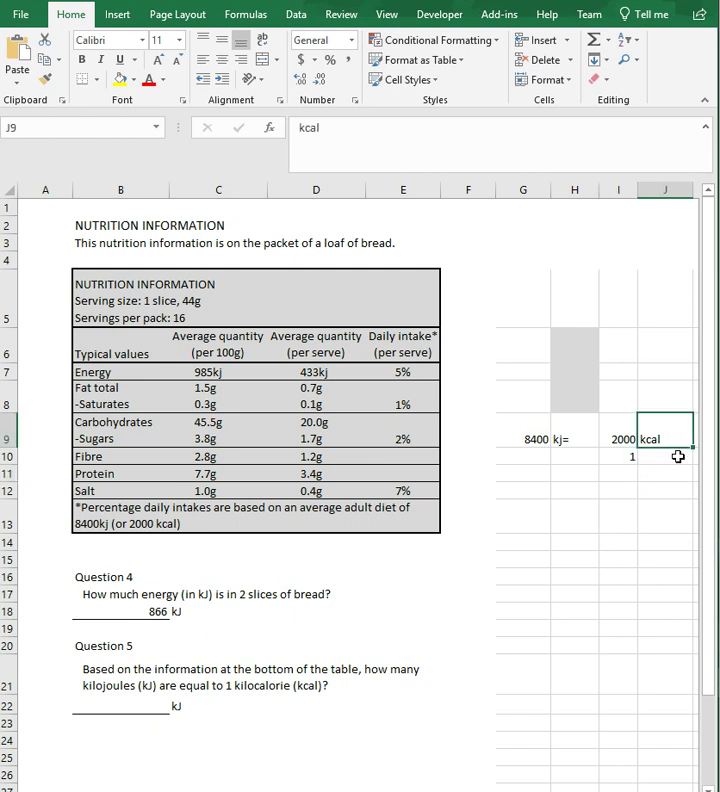
left_click_drag(695, 449, 693, 462)
Copy the kj= label into H10 and enter =8400/2000 in G10, giving 4.2
left_click(596, 439)
left_click(603, 451)
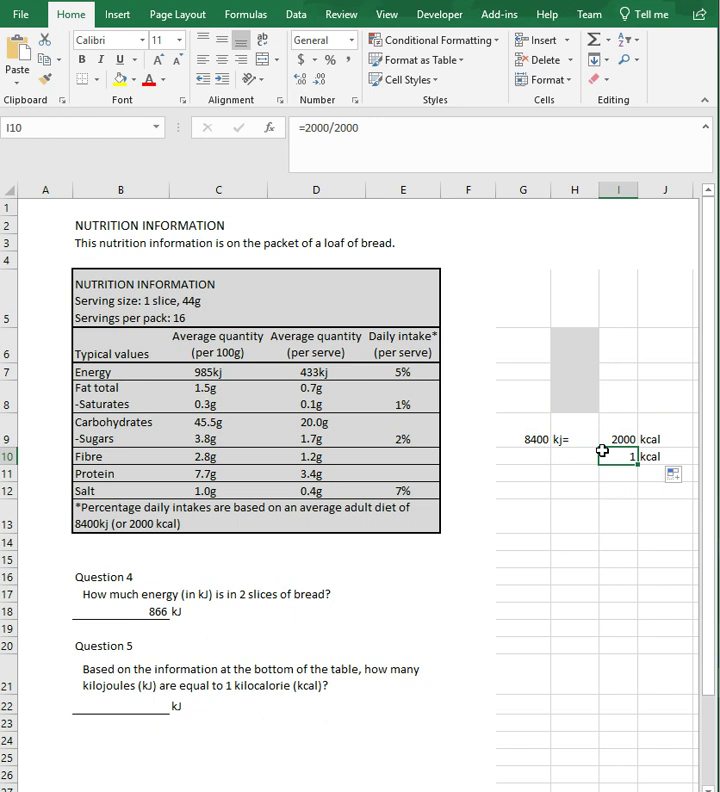
left_click(593, 440)
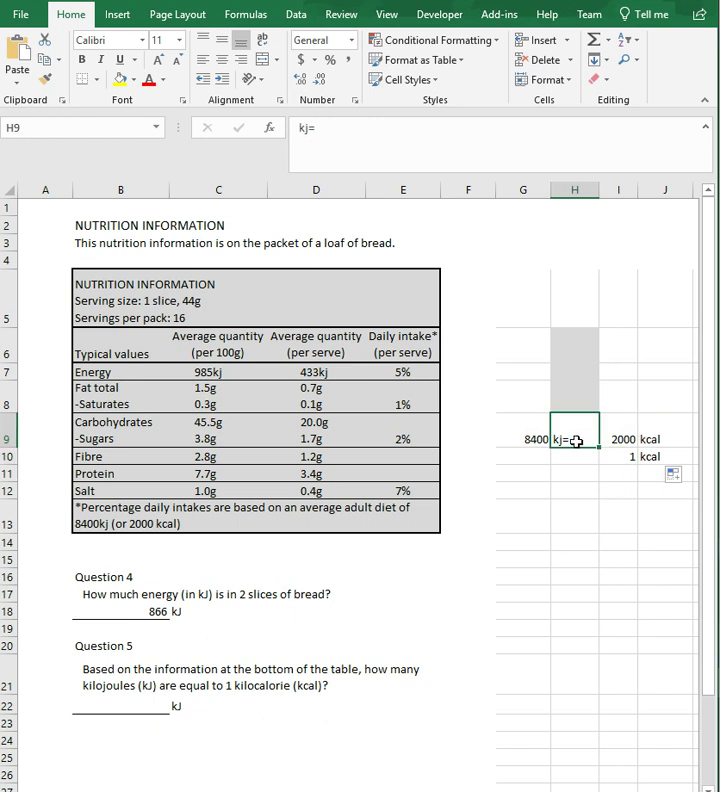
left_click_drag(599, 455, 600, 469)
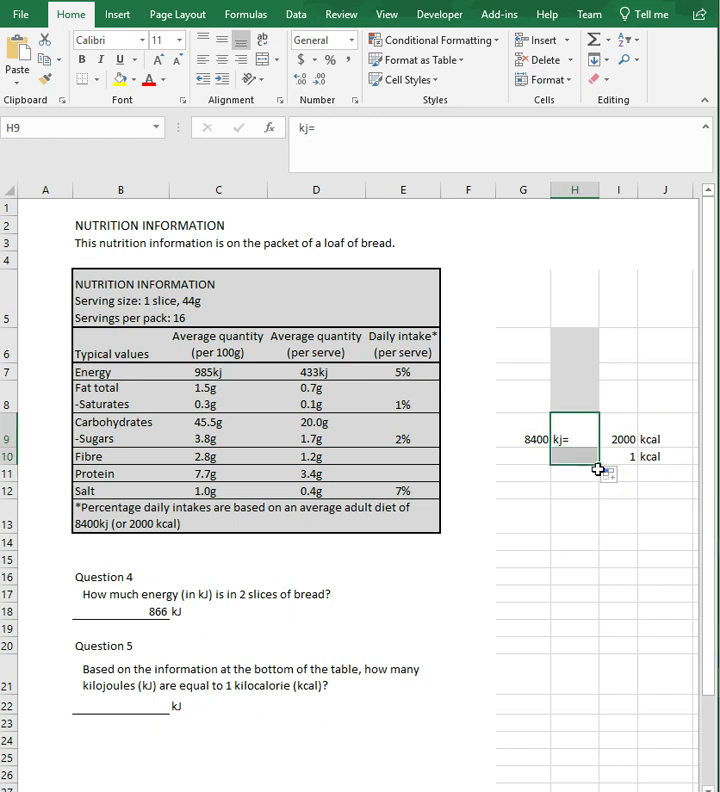
left_click(518, 456)
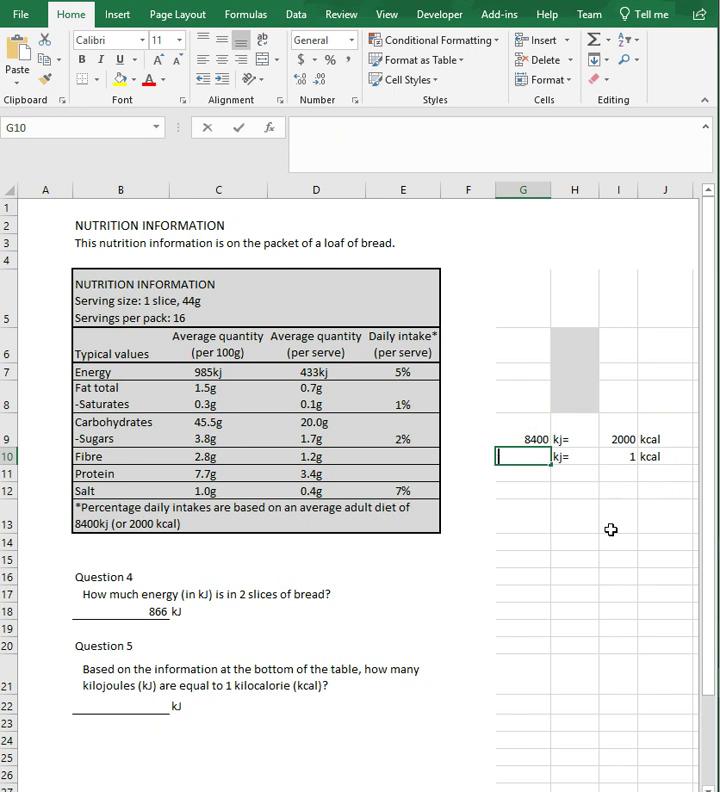
type("=8400")
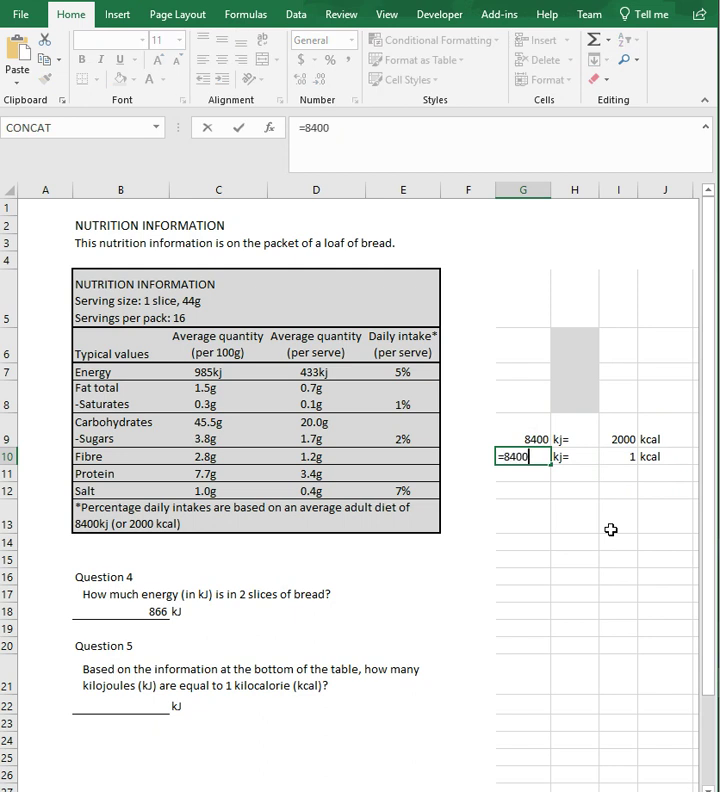
type("/2000")
key("Return")
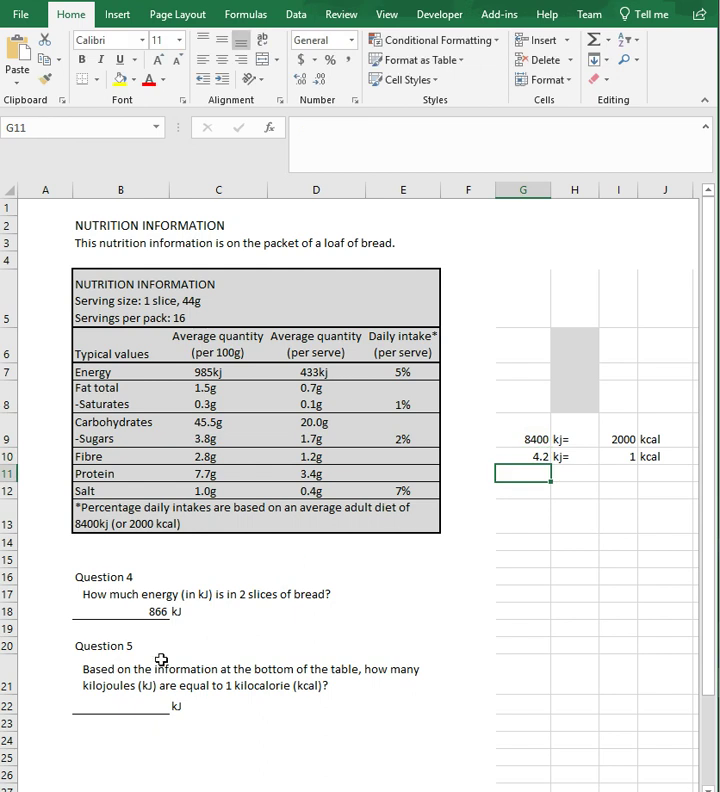
Enter 4.2 in the Question 5 answer blank in B22
left_click(150, 706)
type("4.2")
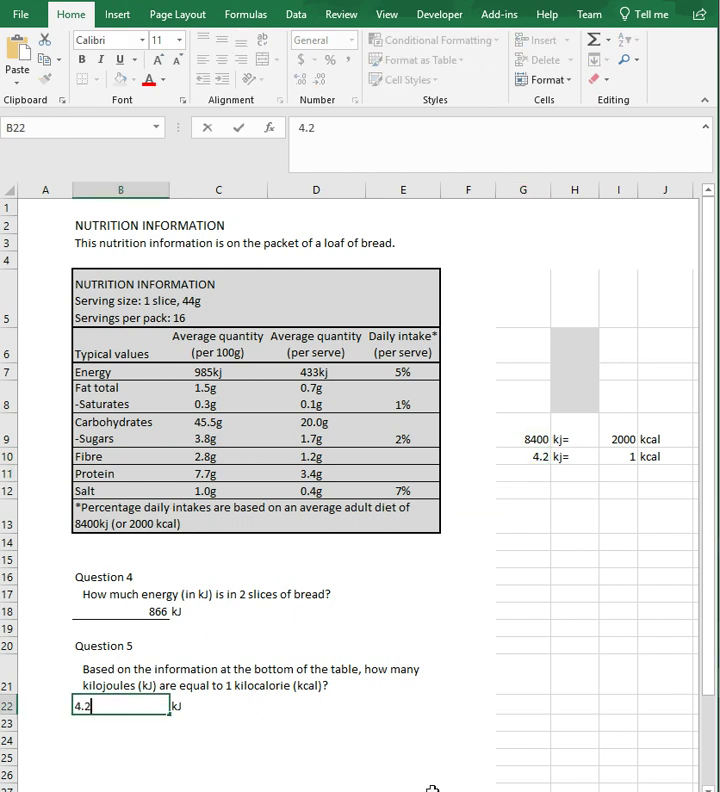
key("Return")
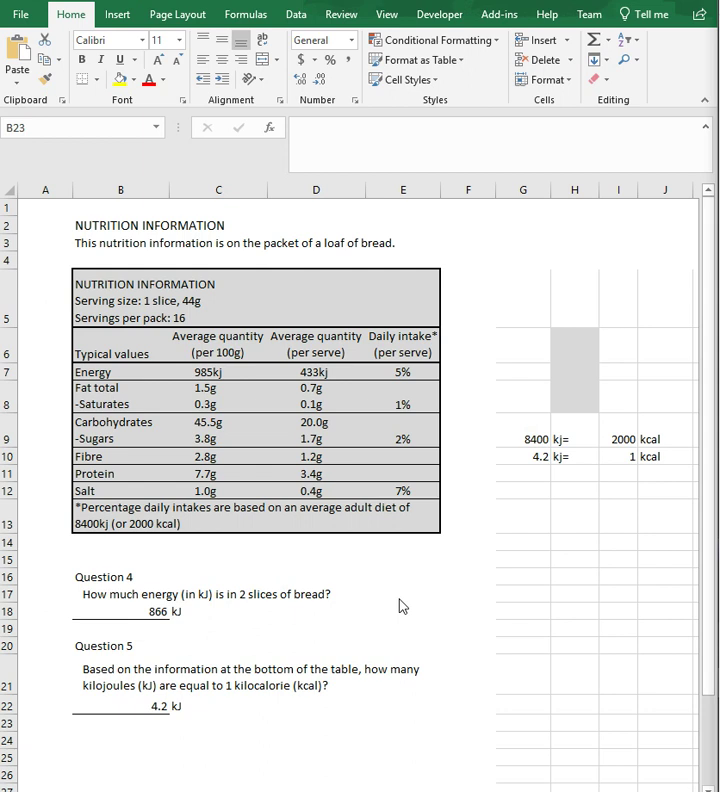
Paste the 200 g bread question into B23 and enter 100, g, 985, kj across G12:J12
left_click(96, 726)
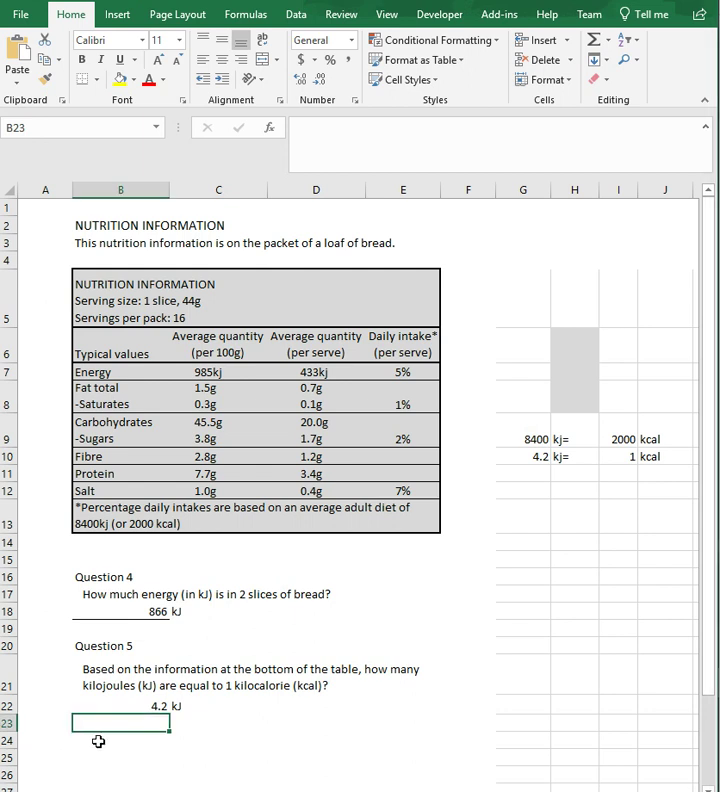
type("how many kJ are in 200g of bread")
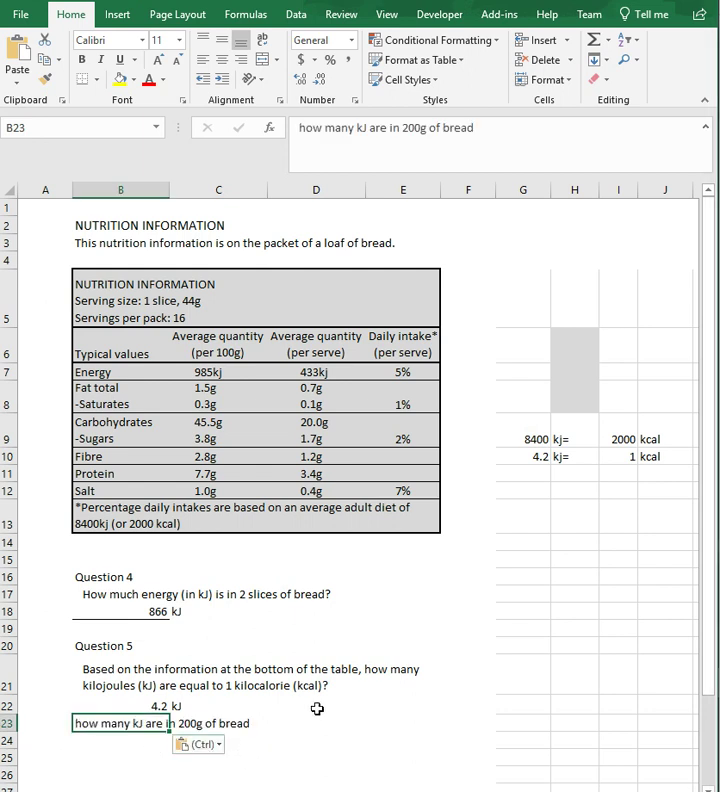
left_click(522, 490)
type("100")
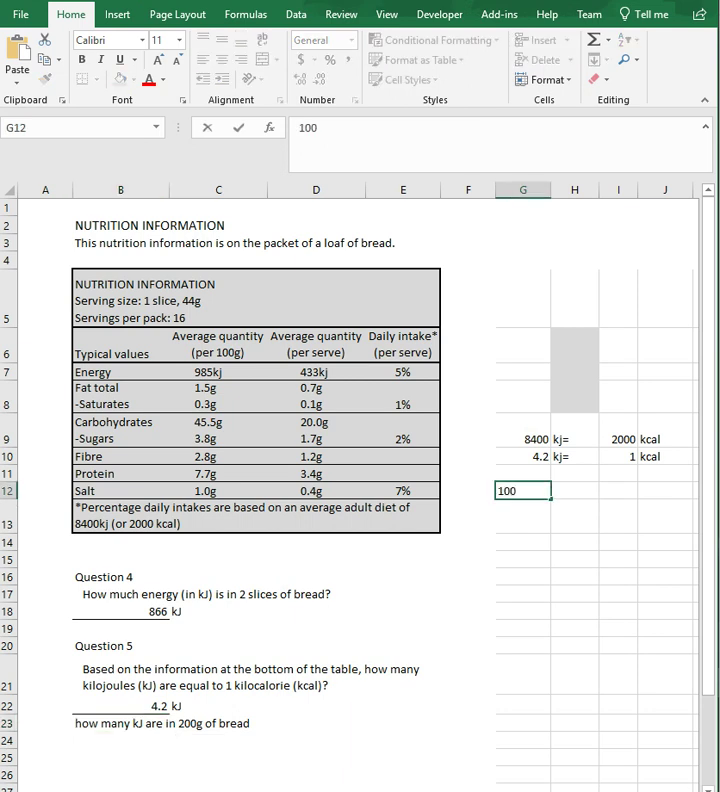
key("Tab")
type("g")
key("Tab")
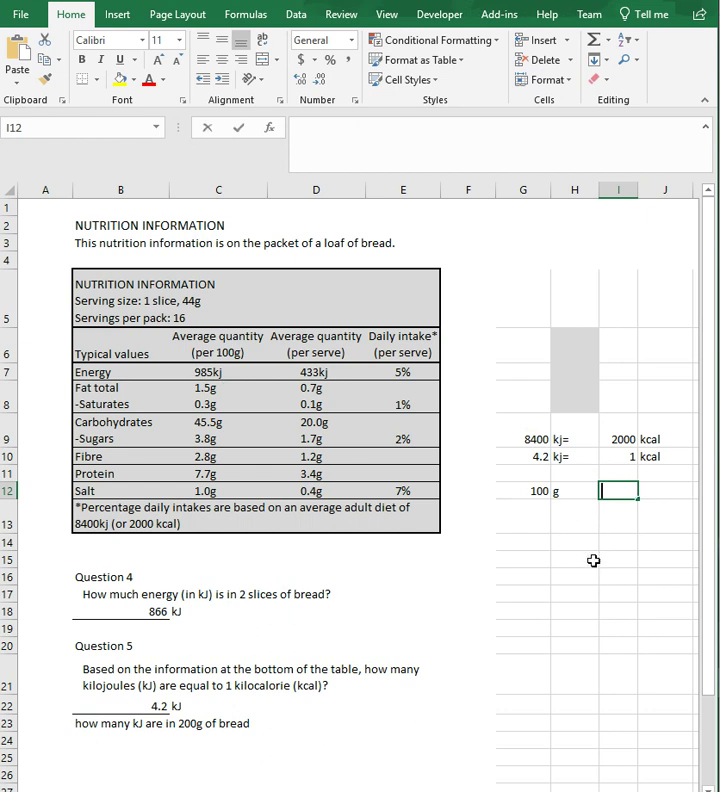
type("985")
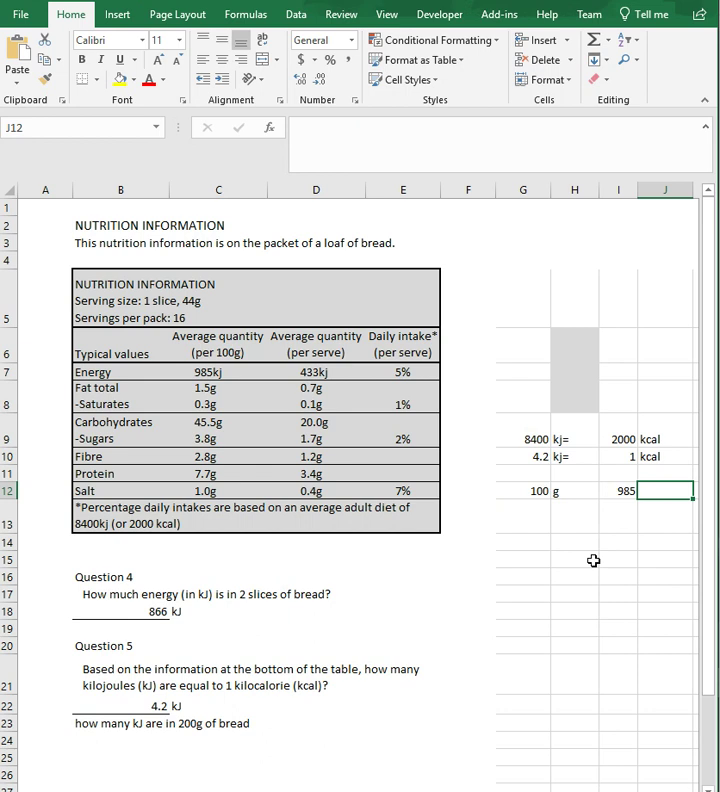
type("kj")
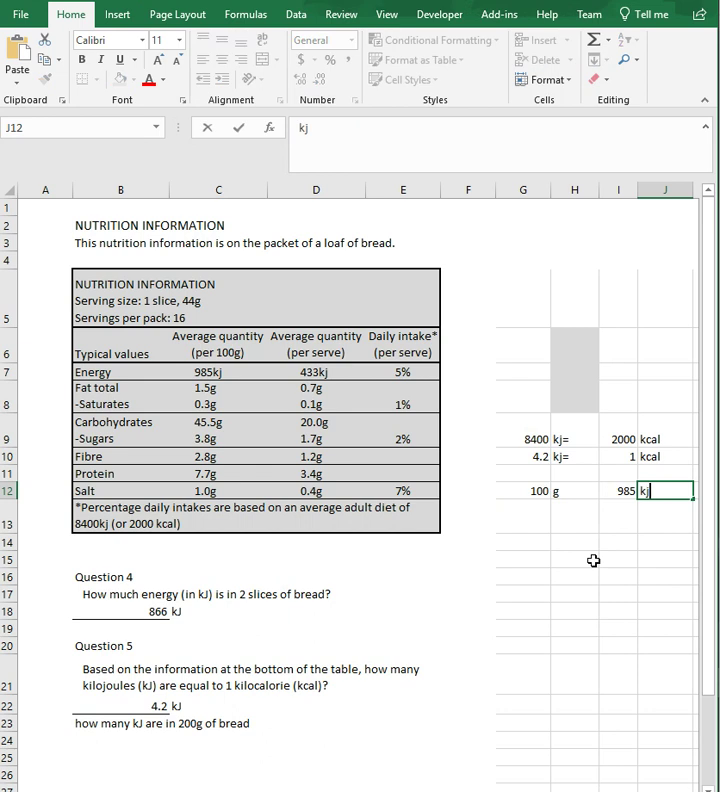
Relabel the unit in H12 as 'g='
left_click(564, 491)
left_click(350, 131)
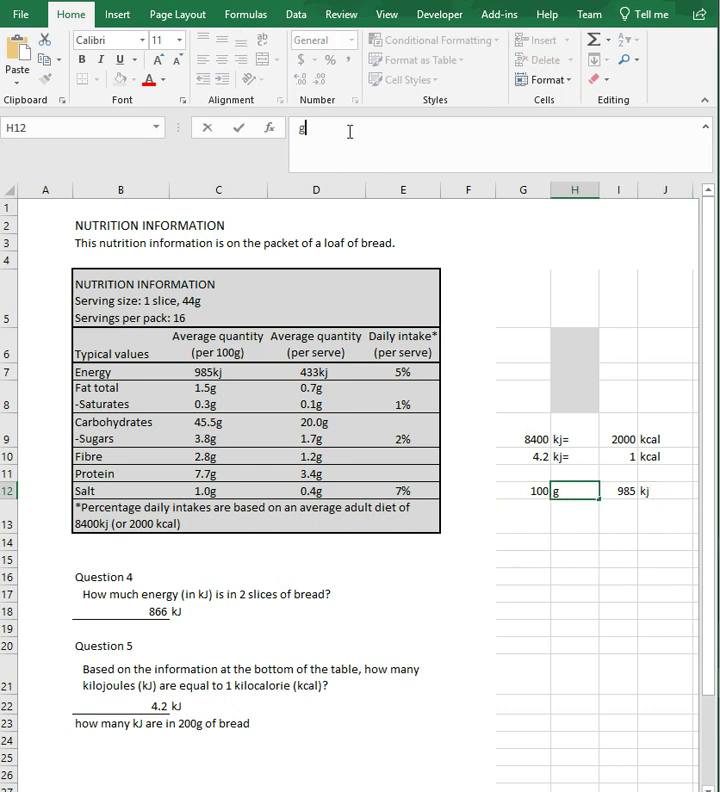
type("=")
key("Return")
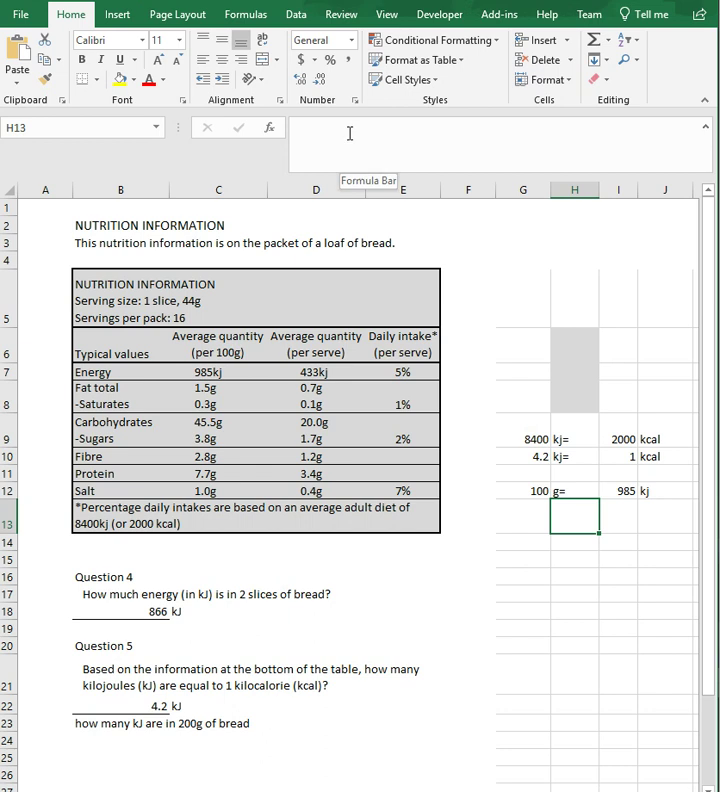
Calculate 200 g and 1970 kj in row 13 with =100*2 and =985*2, copying the g= and kj labels down
left_click(512, 510)
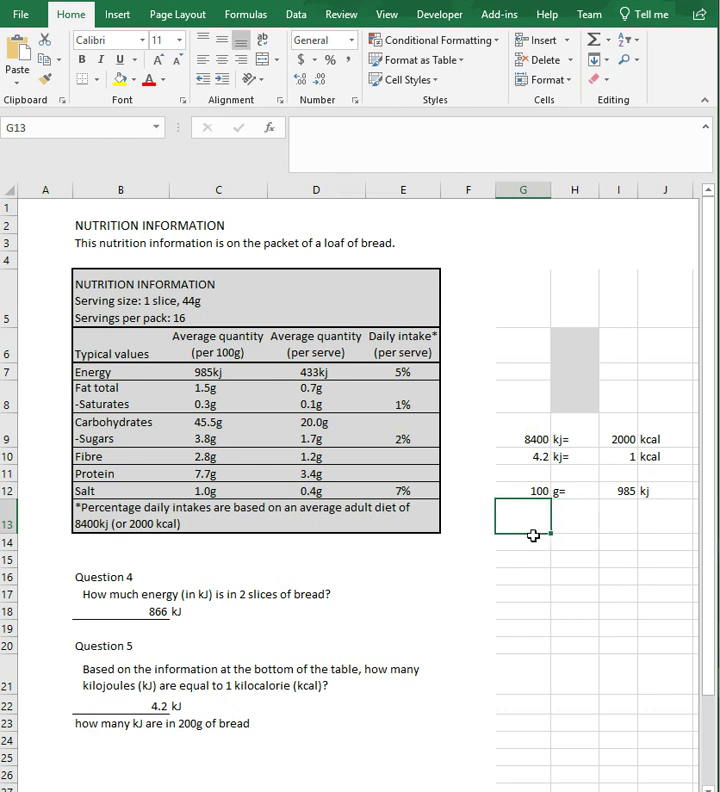
type("=100")
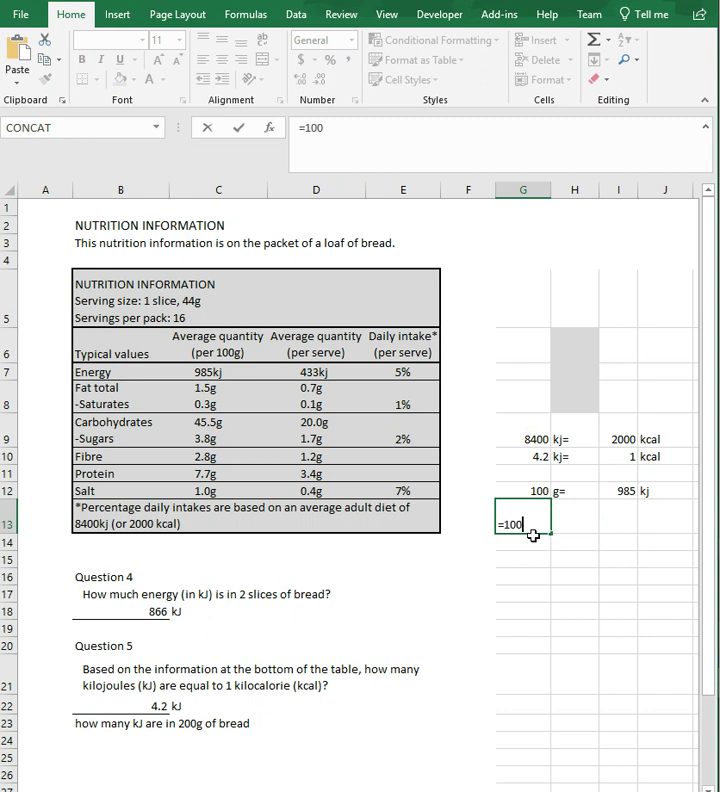
type("*2")
key("Tab")
key("Tab")
type("9")
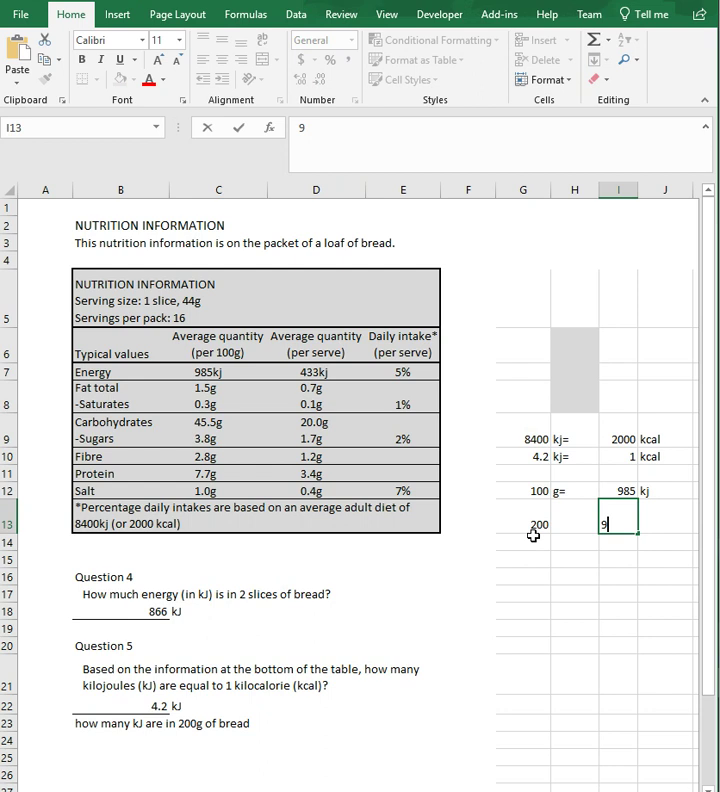
type("=985*2")
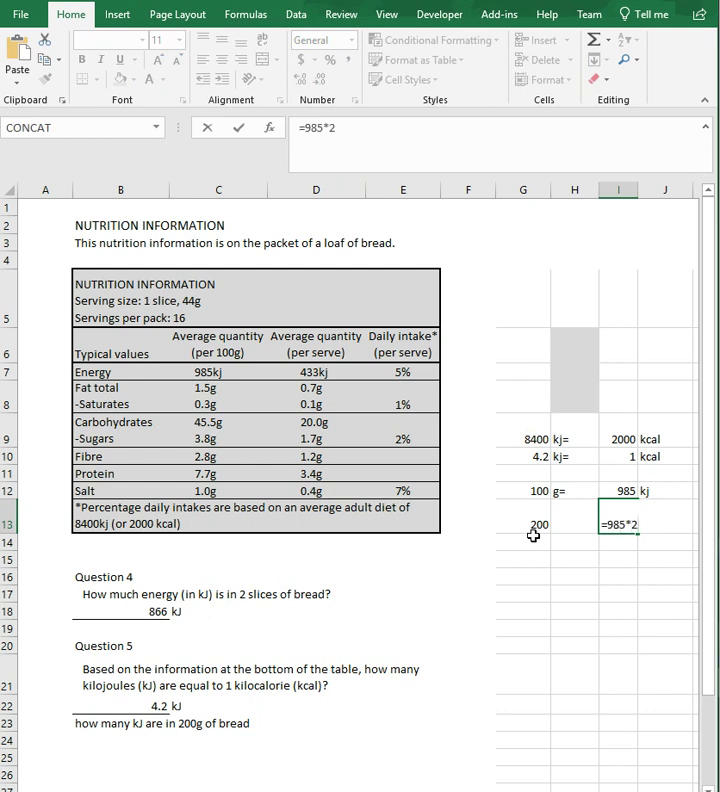
key("Return")
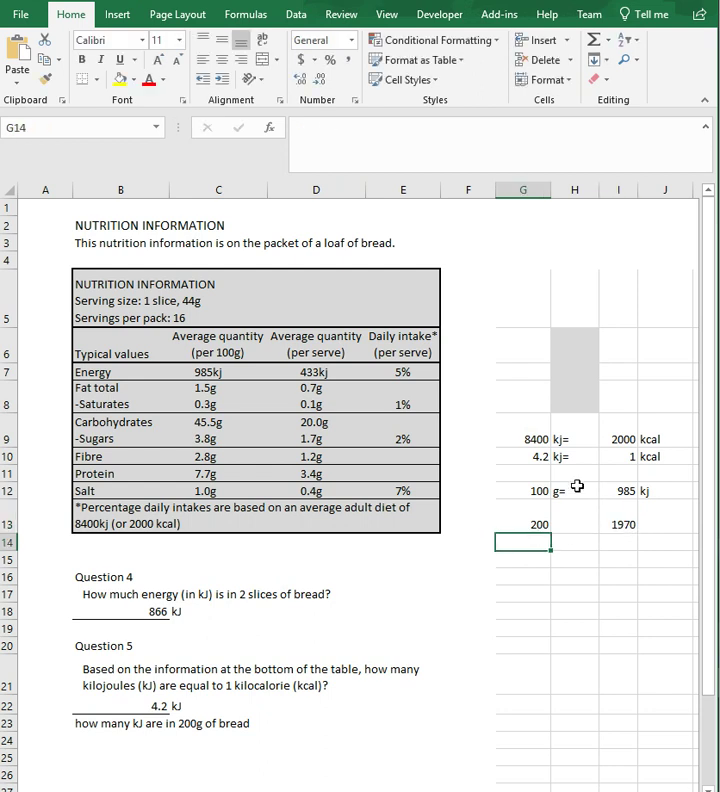
left_click(575, 490)
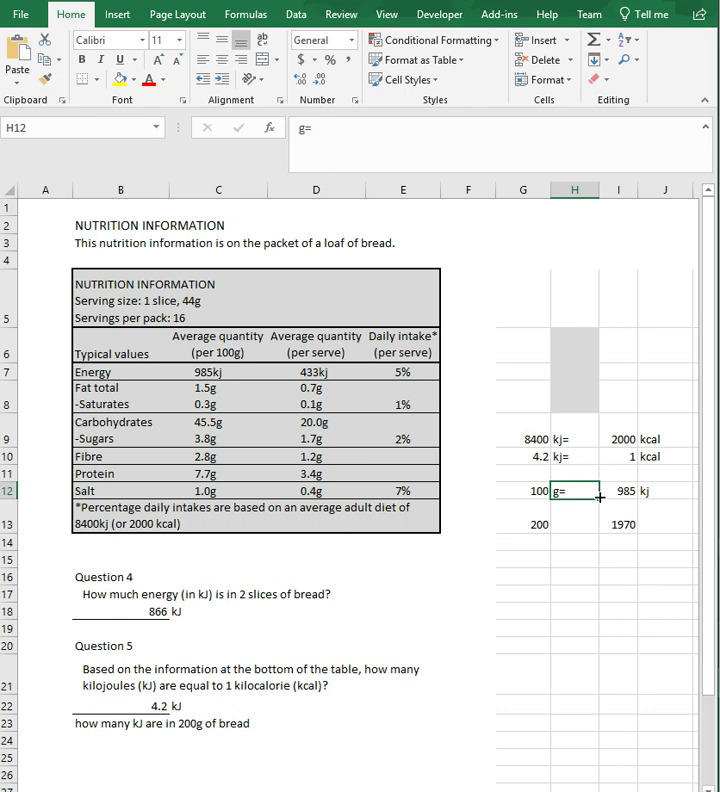
left_click_drag(599, 496, 603, 578)
left_click(660, 491)
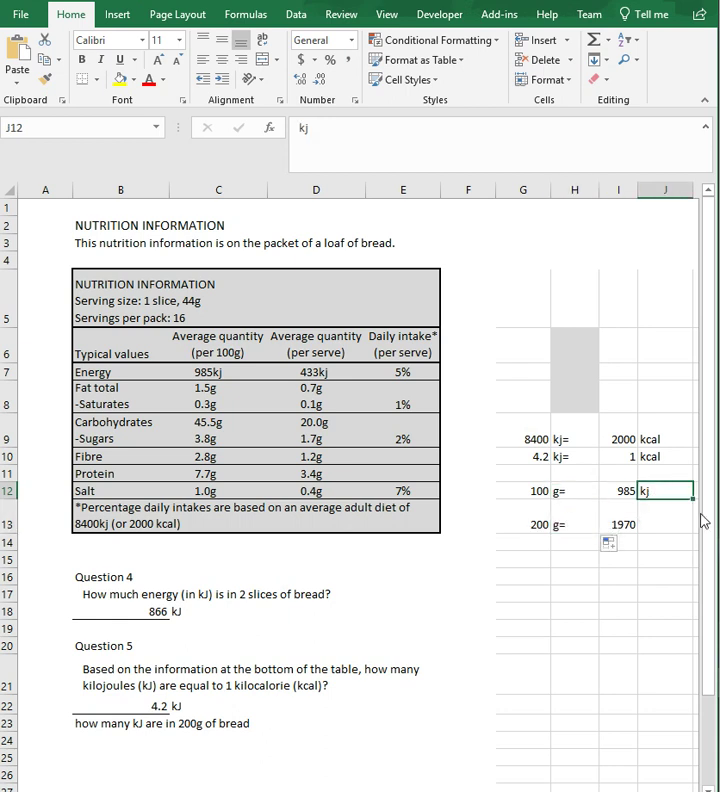
left_click_drag(693, 501, 700, 528)
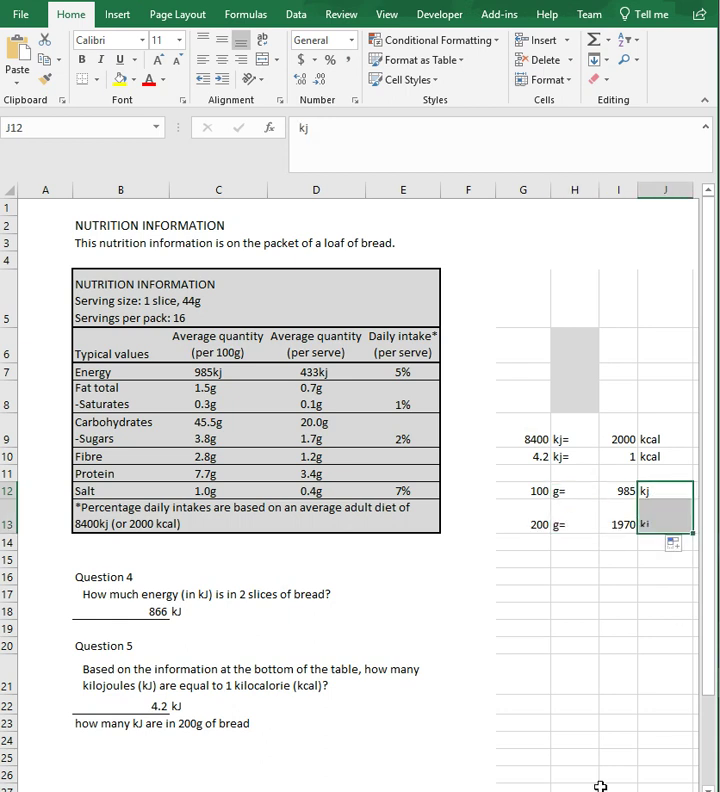
Enter 1970 with the kj unit in D23:E23 as the 200 g answer
left_click(290, 722)
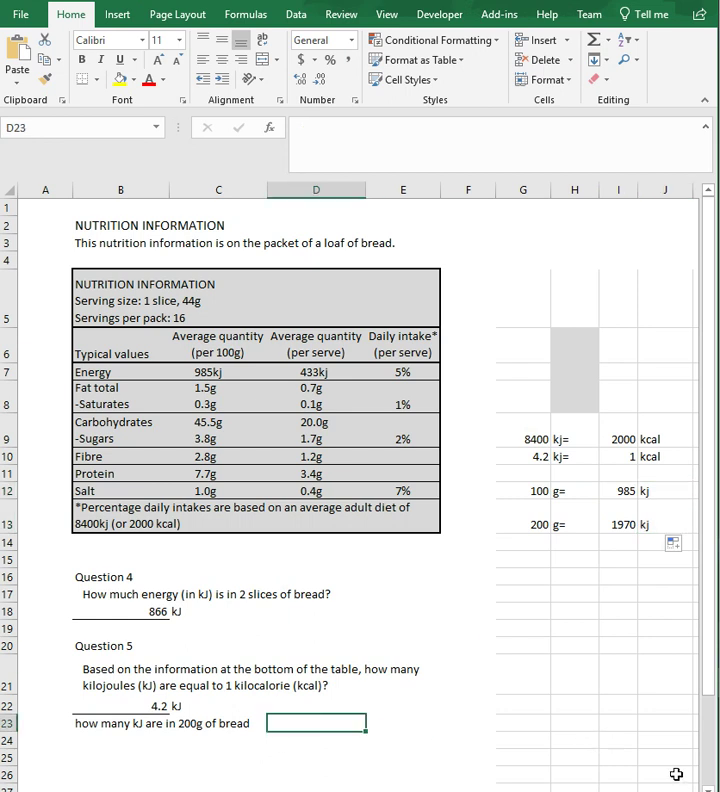
type("1970")
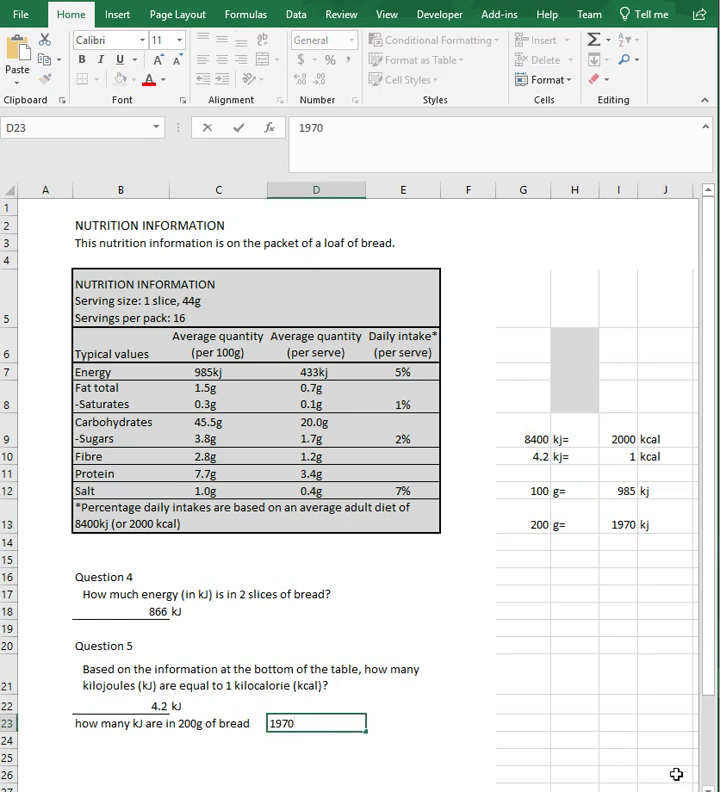
key("Tab")
type("k")
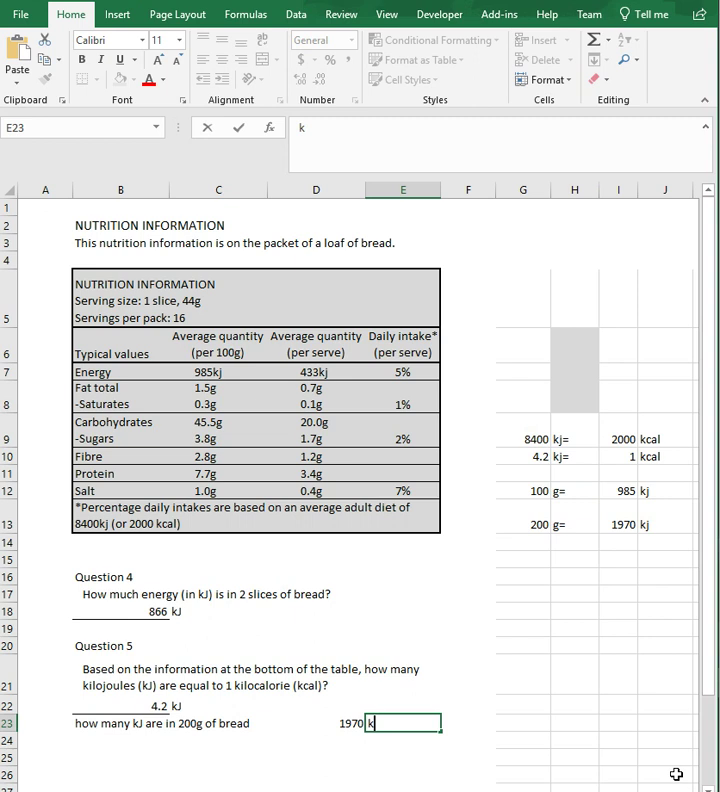
key("Return")
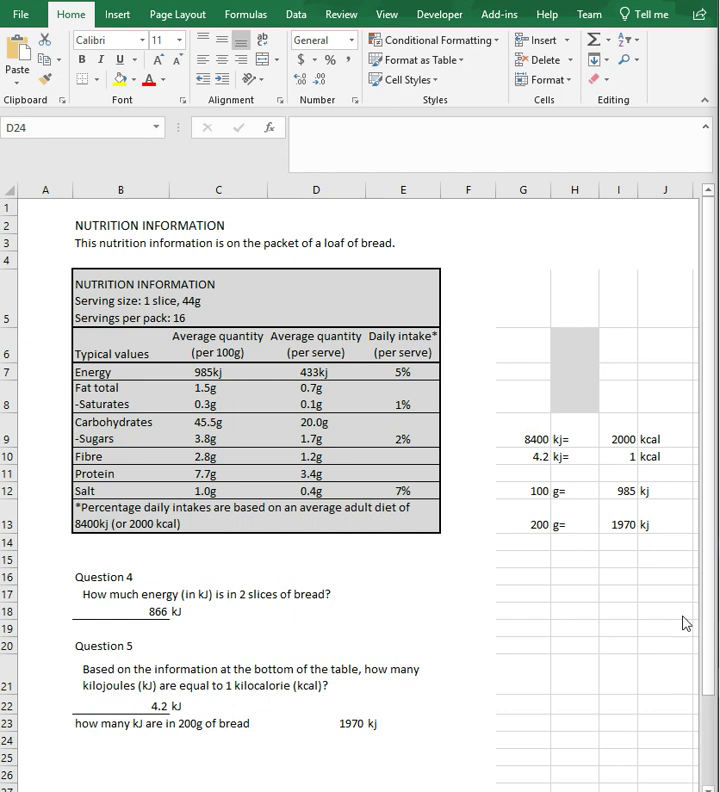
Paste the half-slice question into B25 and enter 433, kj, 1, slice across G15:J15
left_click(85, 757)
type("how many kJ are in 1/2 a slice of bread")
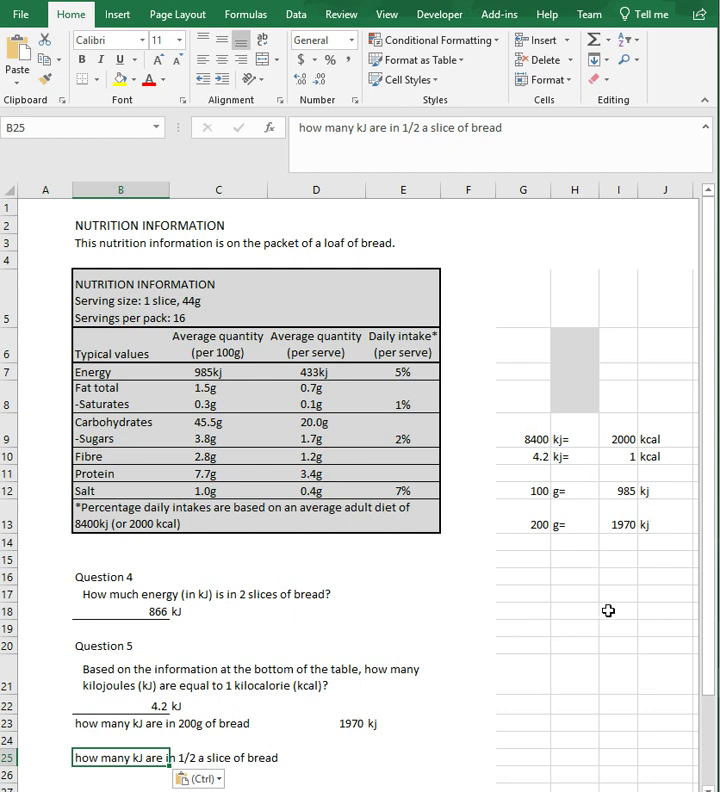
left_click(538, 554)
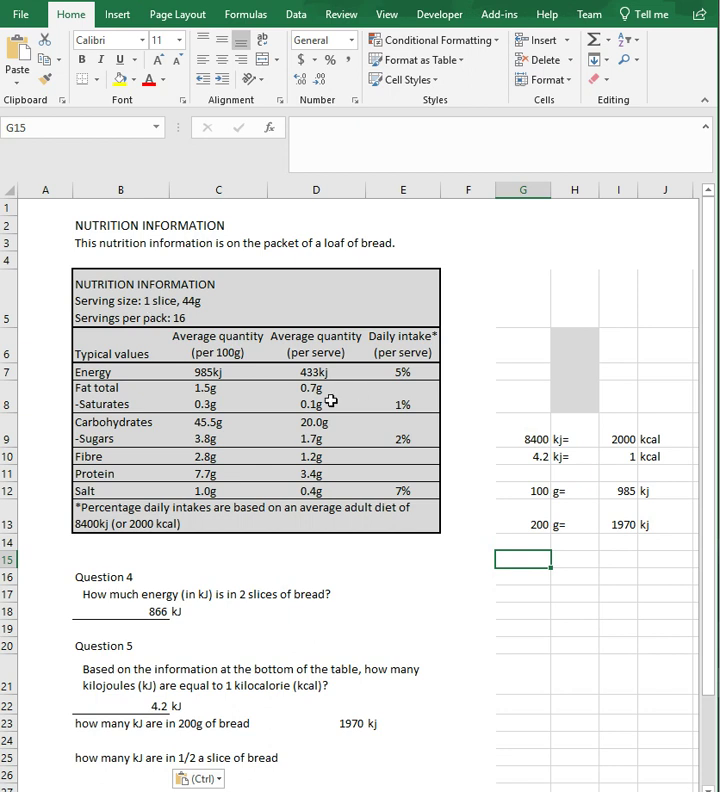
type("433")
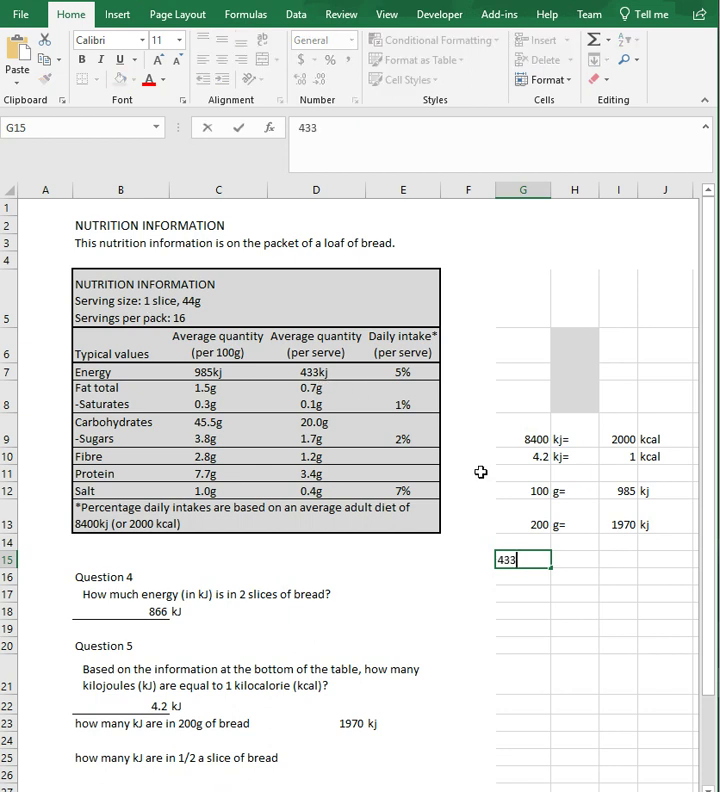
key("Tab")
type("kj")
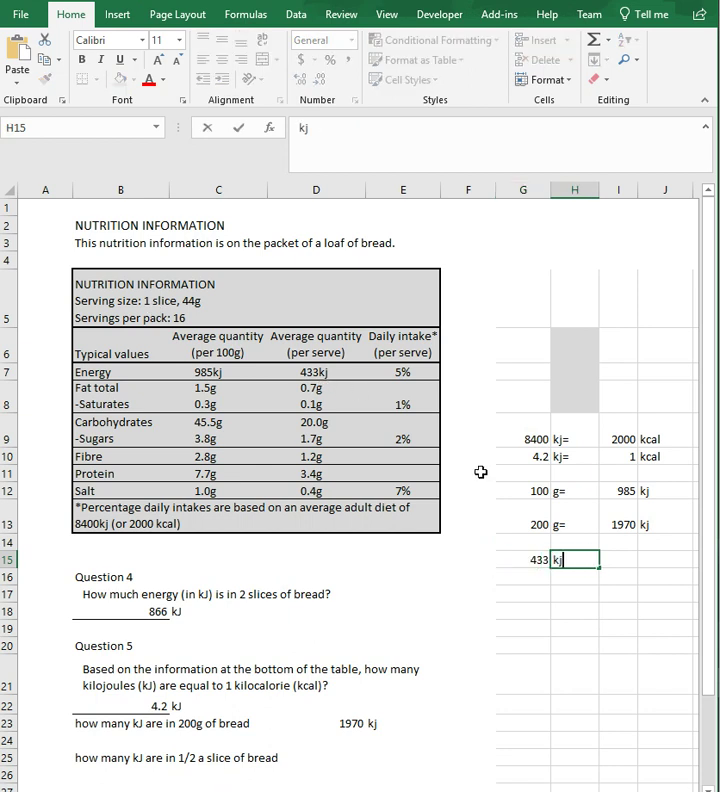
key("Tab")
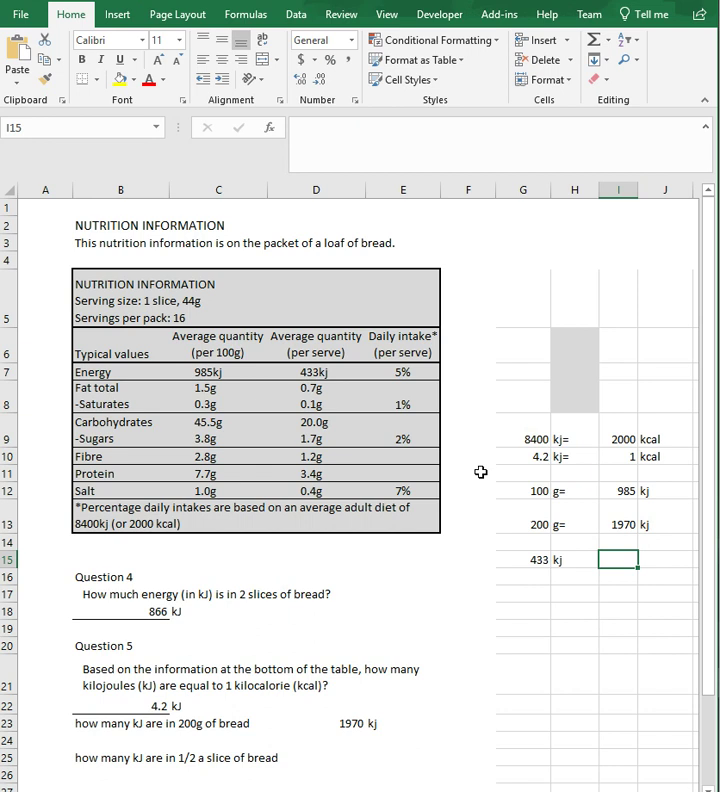
type("1")
key("Tab")
type("slic")
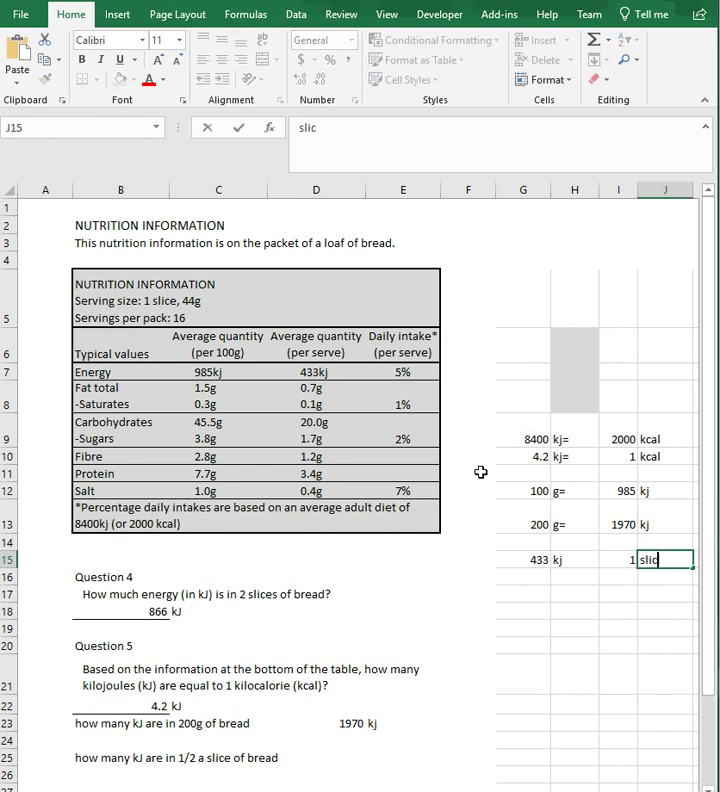
type("e")
key("Return")
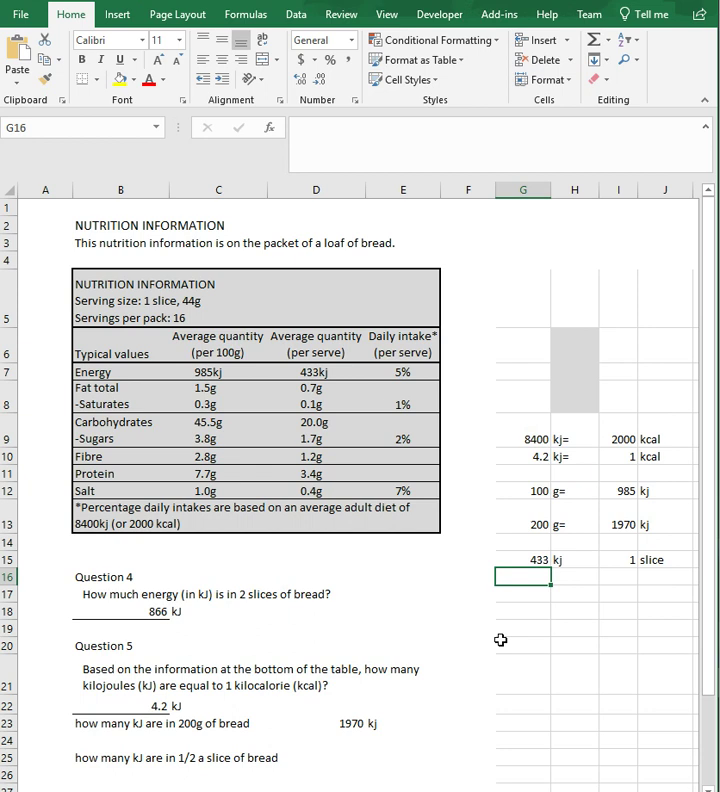
Enter =433*0.5 in G16 to get 216.5 kj for half a slice
type("=")
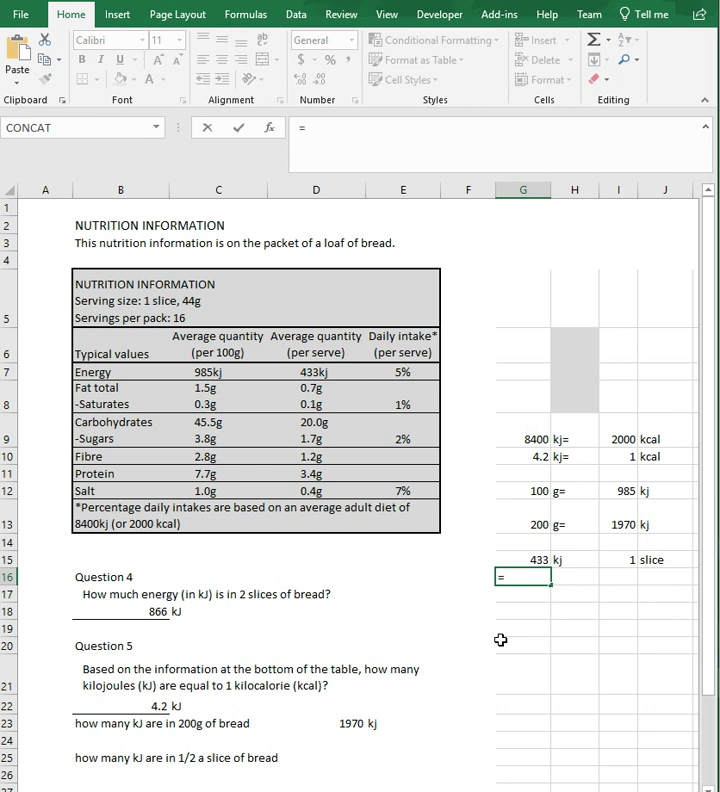
type("433*0")
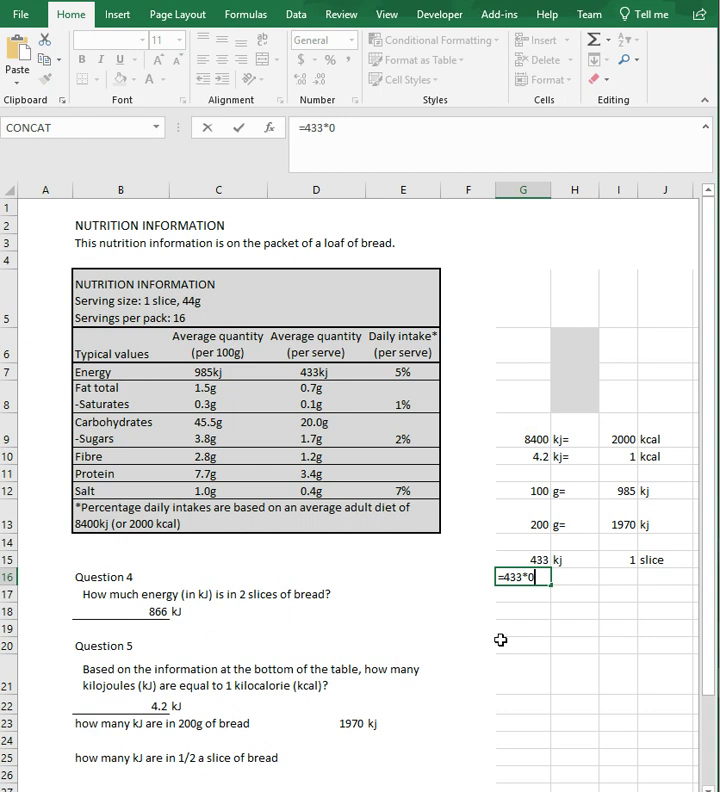
type(".5")
key("Tab")
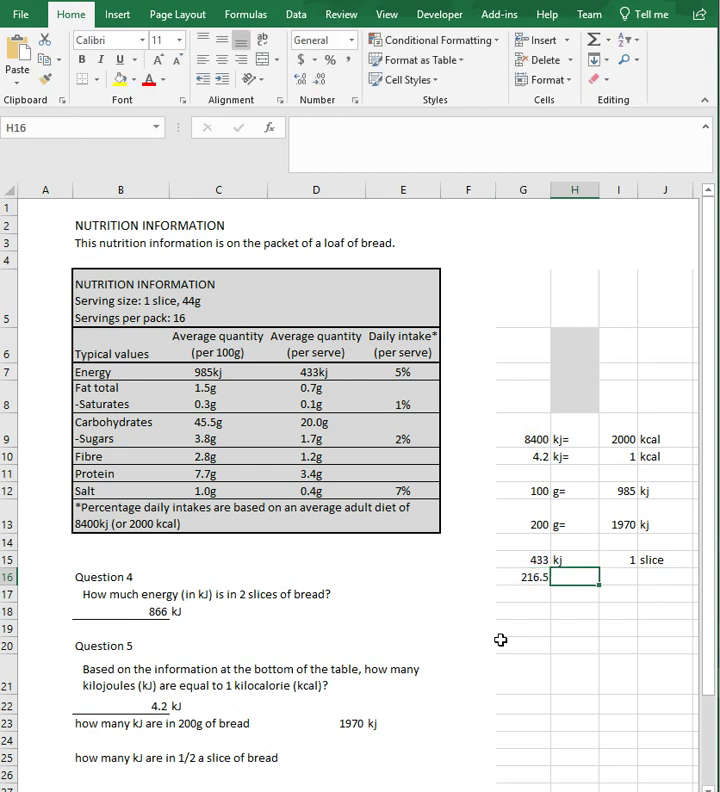
key("Tab")
Enter the slice fraction =1*0.5 in I16, correcting the mistyped multiplier so it shows 0.5
type("=")
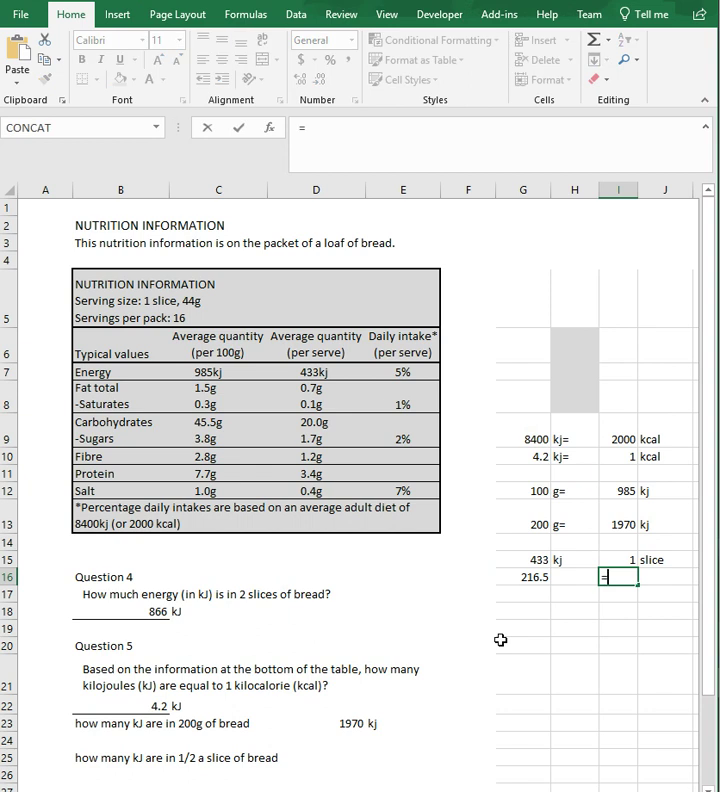
type("1*.05")
key("Return")
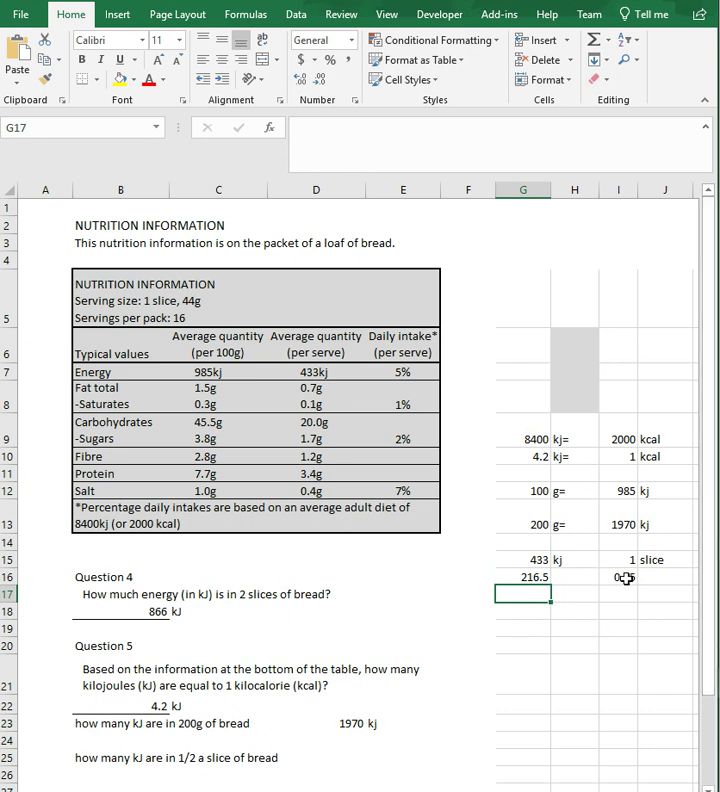
left_click(622, 578)
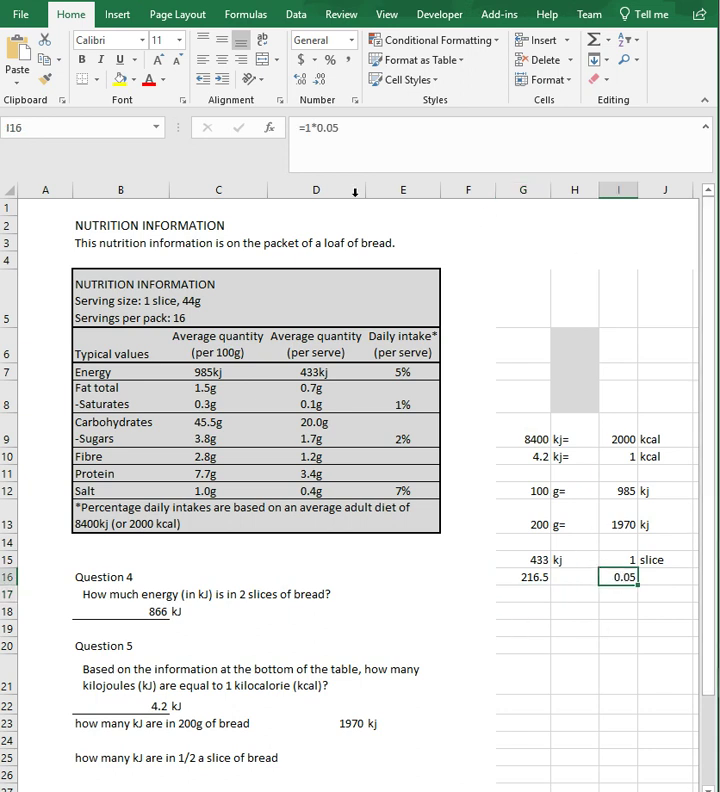
left_click(333, 128)
key("BackSpace")
key("Return")
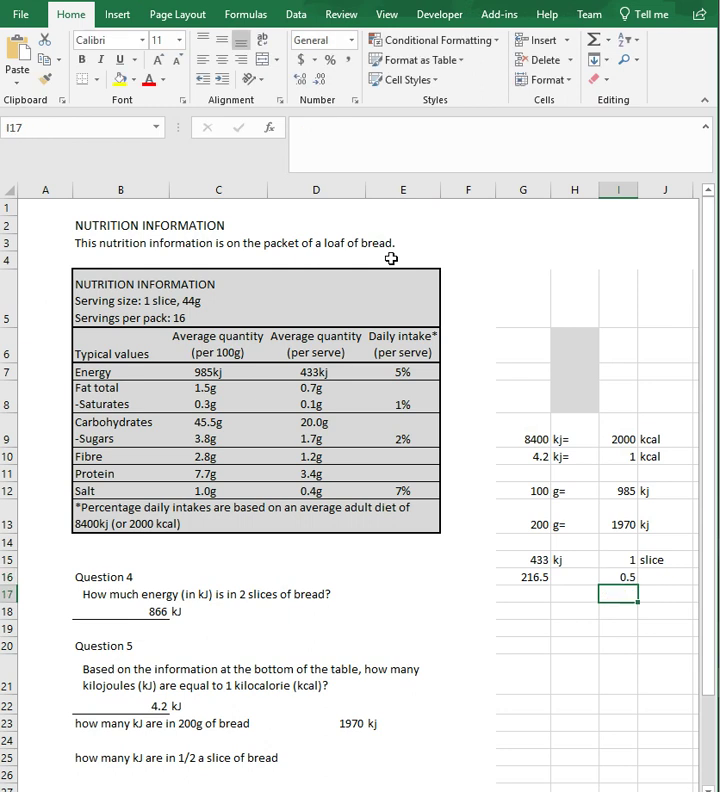
left_click(527, 577)
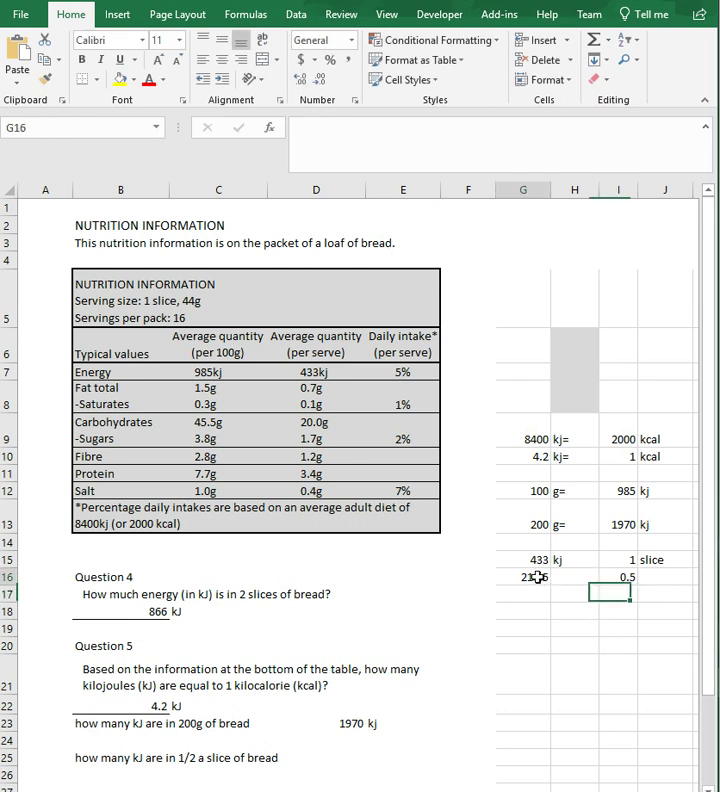
Copy the kj and slice labels from row 15 down into H16 and J16
left_click(577, 562)
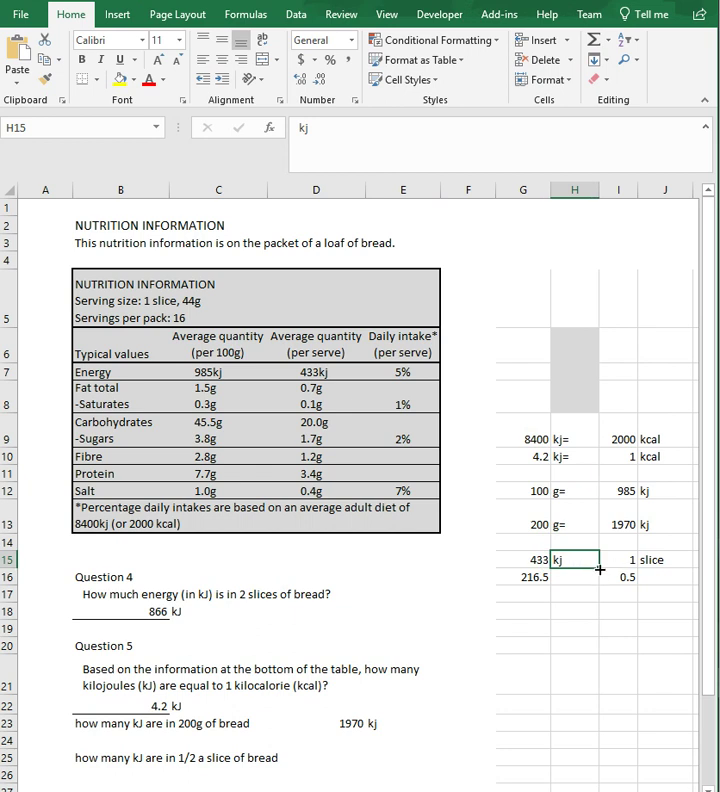
double_click(600, 581)
left_click(670, 566)
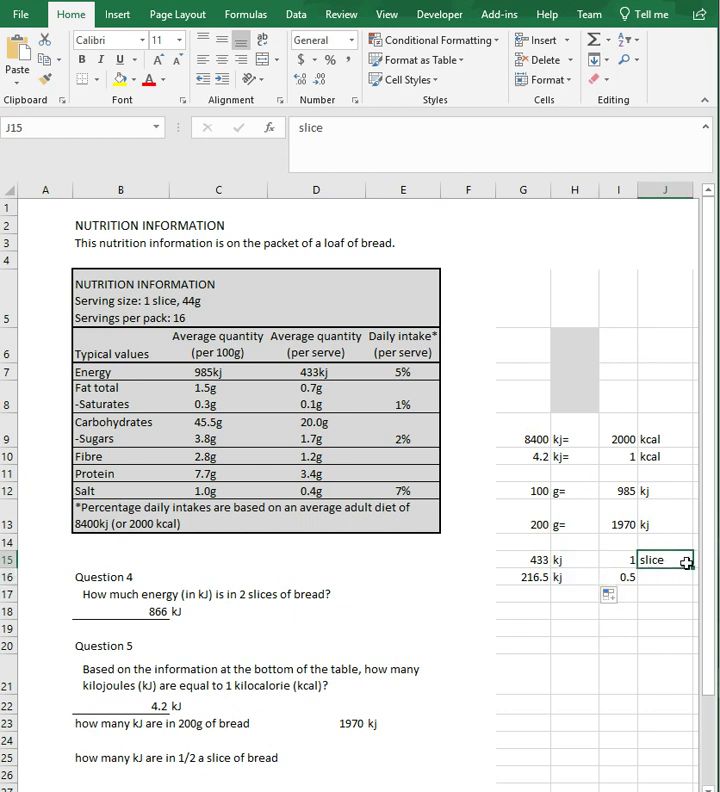
left_click_drag(694, 568, 694, 584)
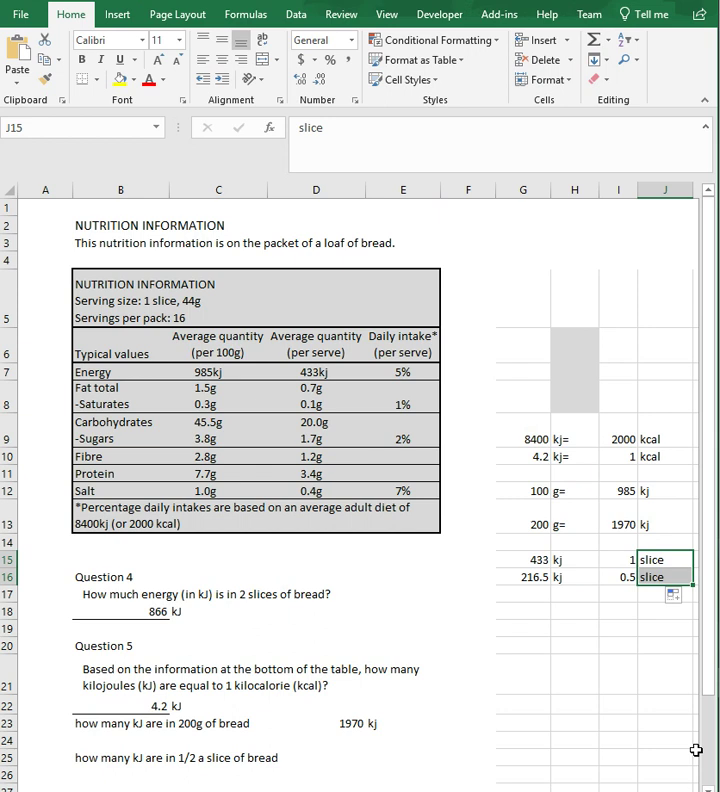
Change the H15 label to 'kj=' and copy it down into H16
left_click(585, 560)
left_click(336, 134)
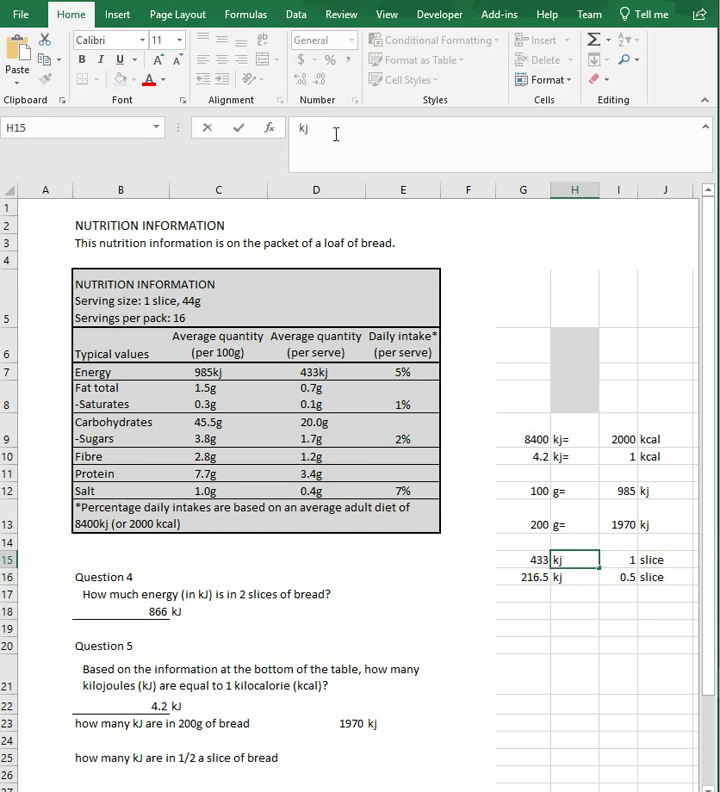
type("=")
key("Return")
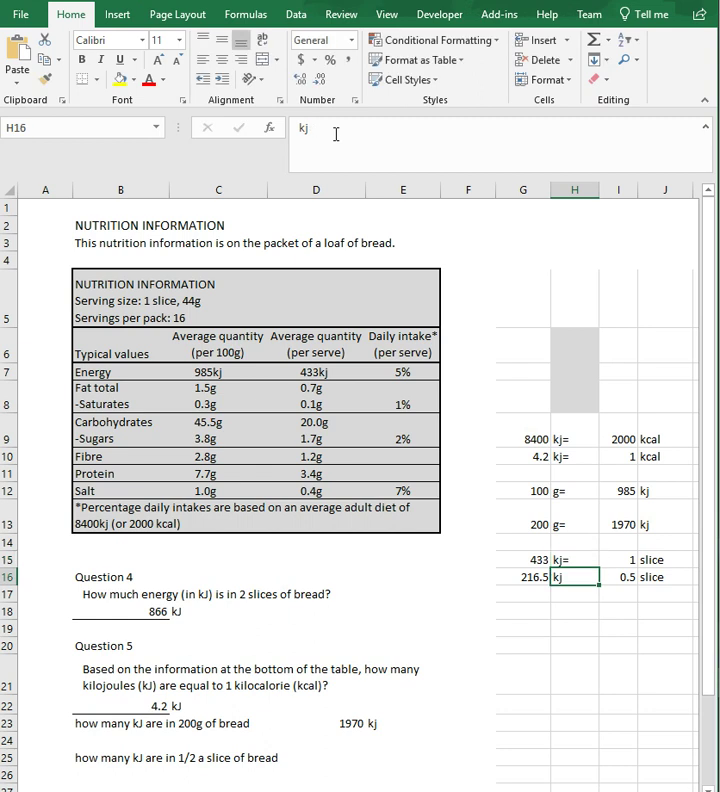
left_click(568, 559)
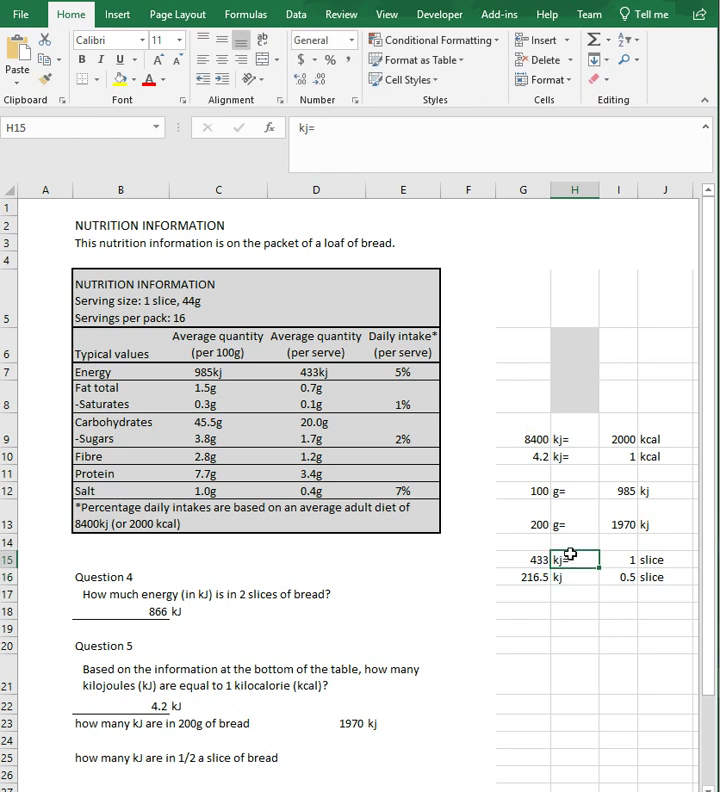
left_click_drag(599, 566, 603, 582)
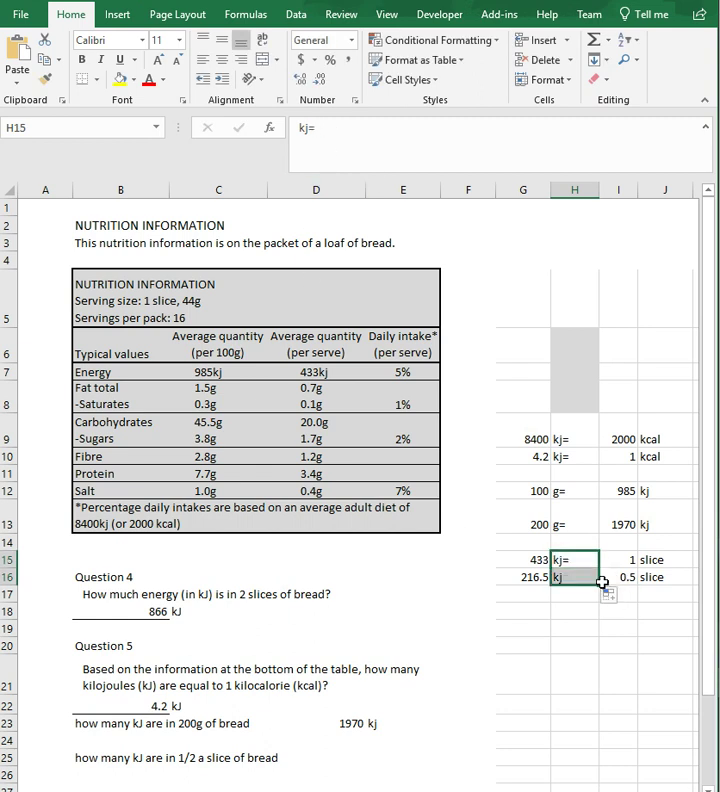
Enter 216.5 with the kj unit in D25:E25 as the half-slice answer
left_click(341, 760)
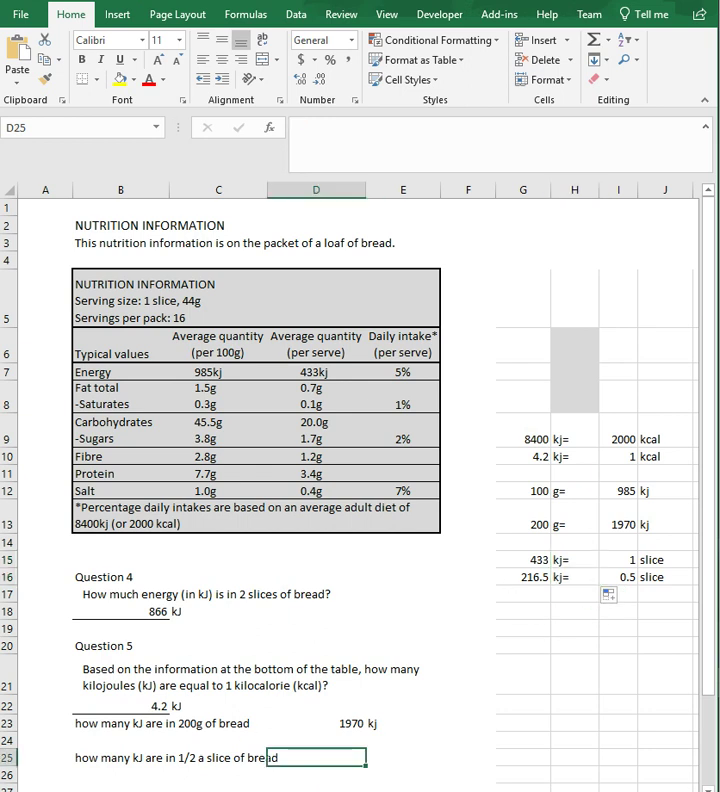
type("21")
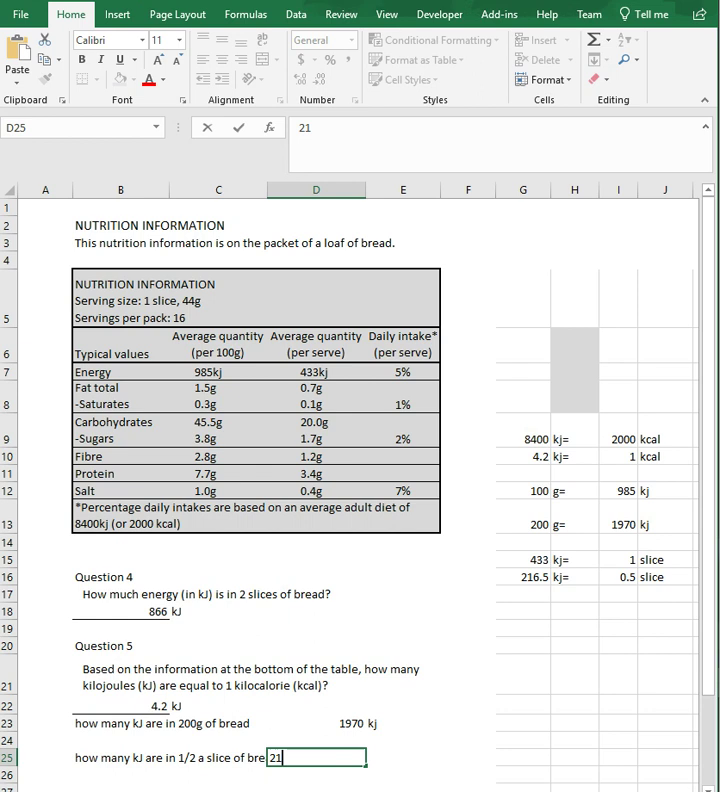
type("56.5")
key("Tab")
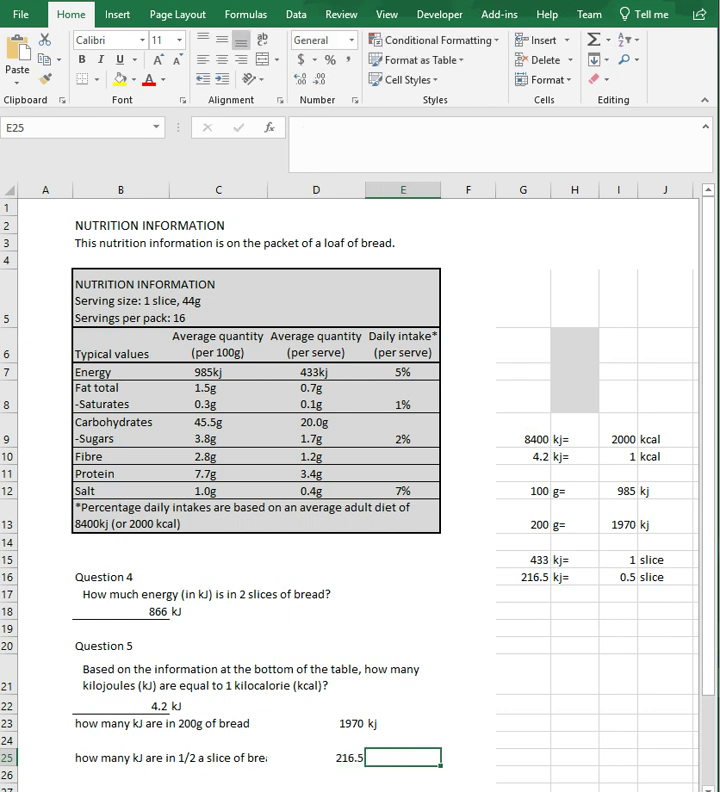
type("kj")
key("Return")
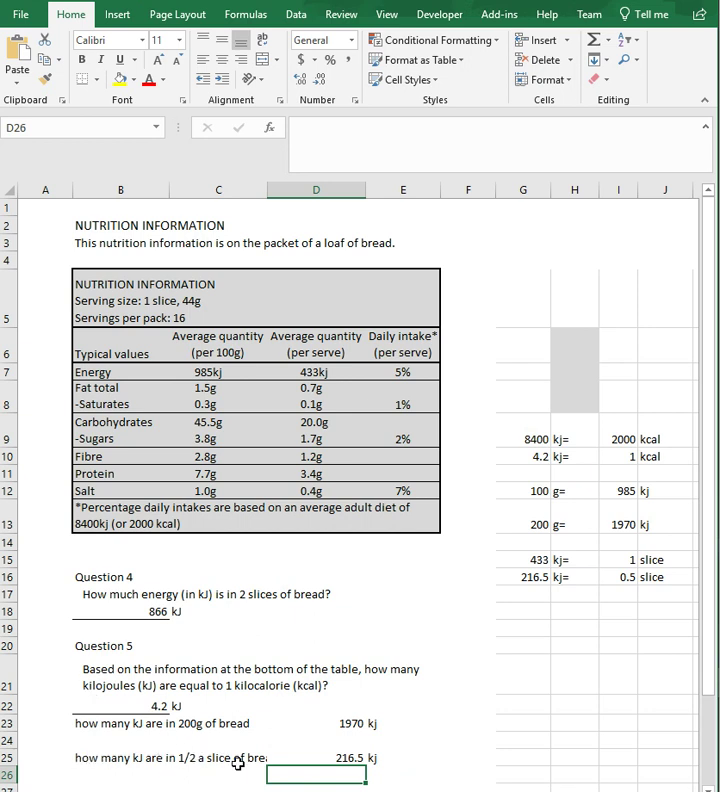
left_click(341, 759)
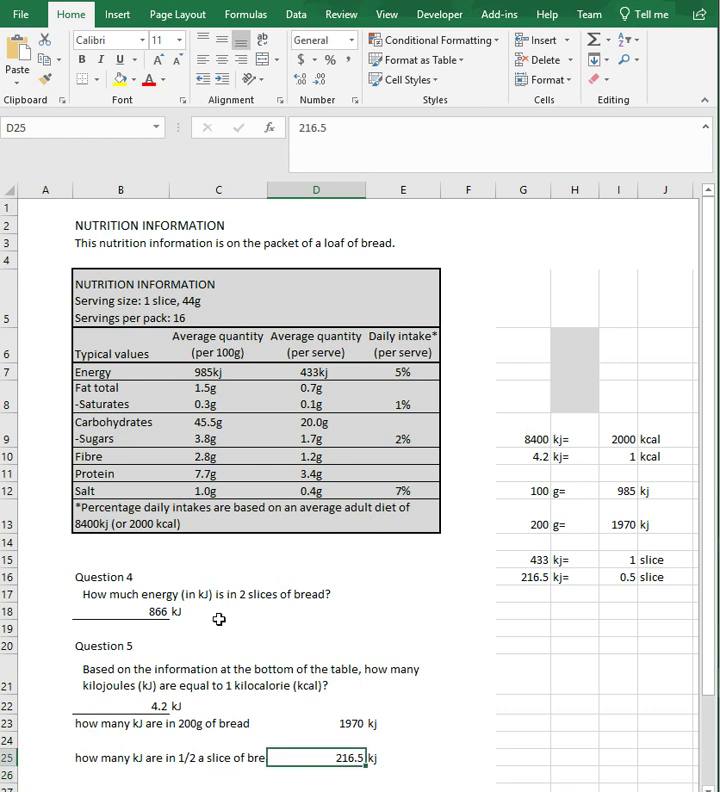